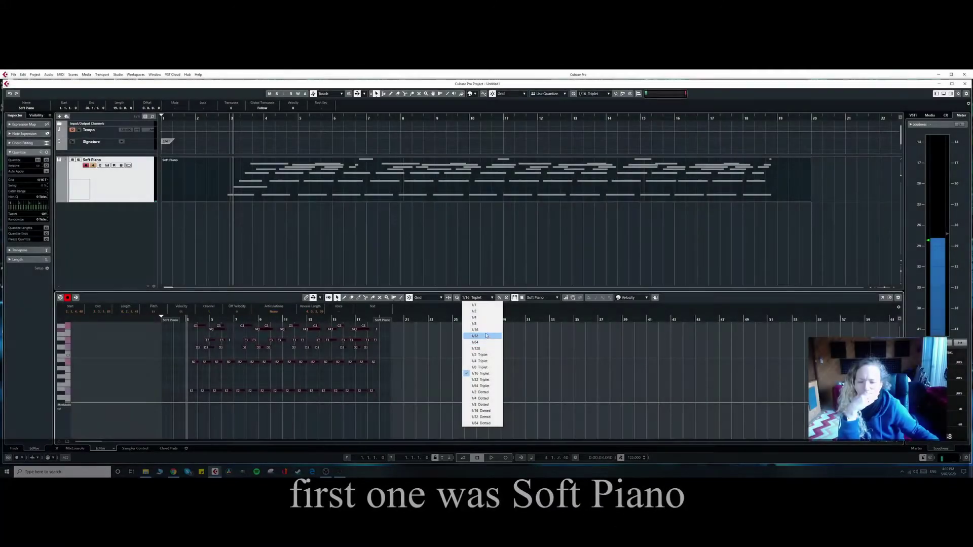
# Step: Choose a straight, non-triplet quantize value for the Soft Piano notes
pyautogui.click(483, 331)
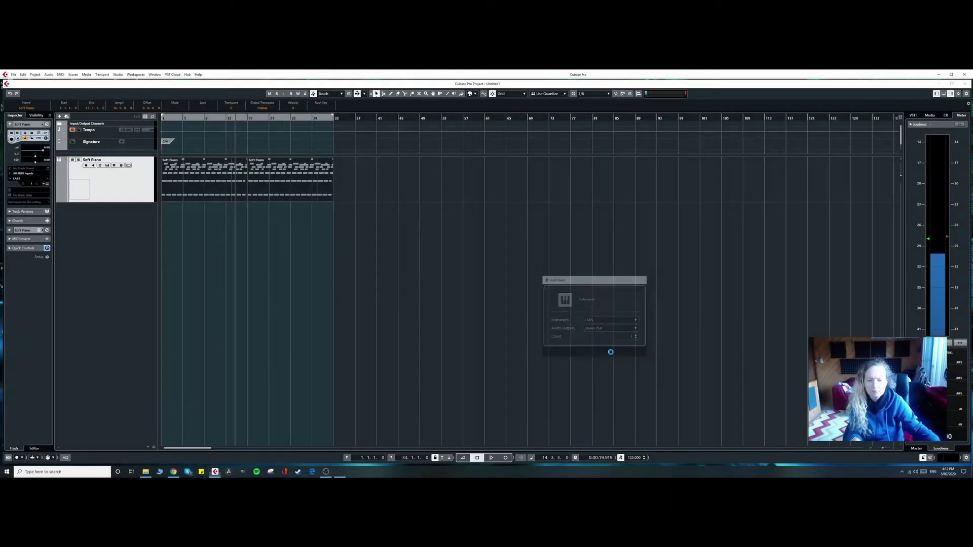
# Step: Browse the LABS presets on the new instrument track and load Mandolin: Fingered 1
pyautogui.click(435, 206)
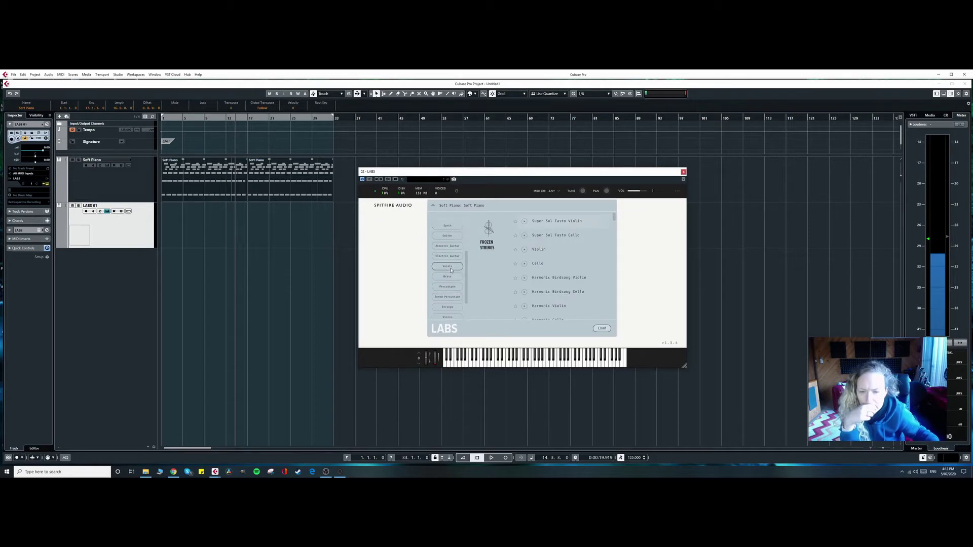
pyautogui.scroll(-2, 451, 270)
pyautogui.click(436, 204)
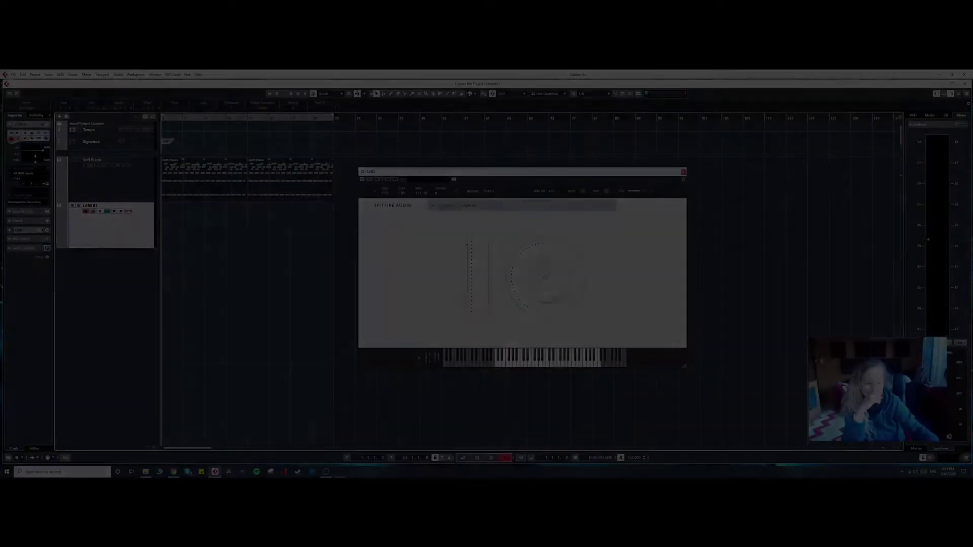
# Step: Record the mandolin part on the LABS 01 track and open the recording in the note editor
pyautogui.press('space')
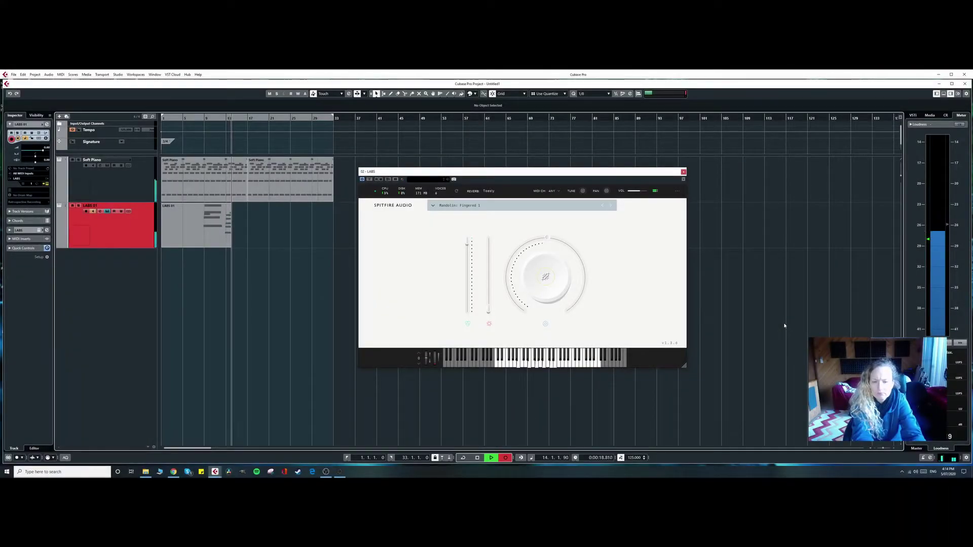
pyautogui.press('space')
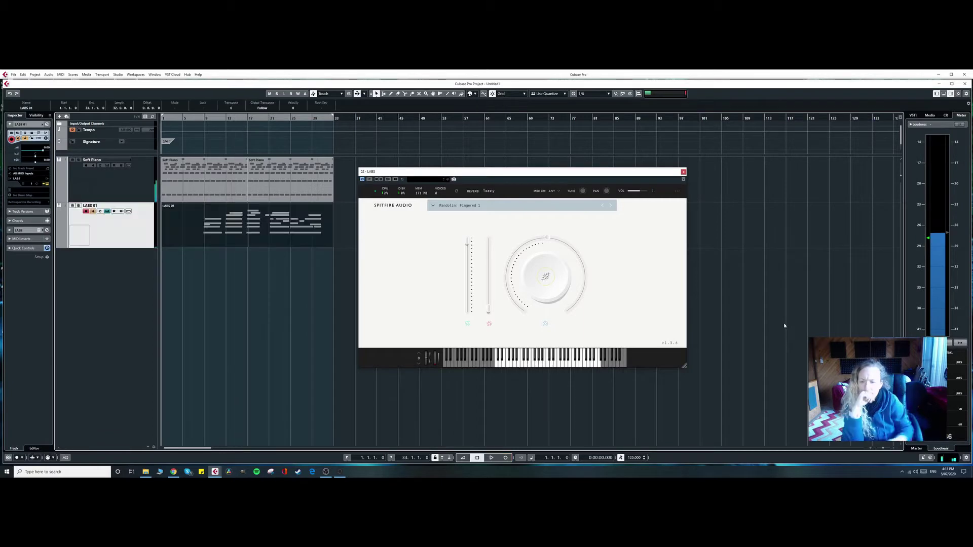
pyautogui.press('Return')
pyautogui.click(683, 171)
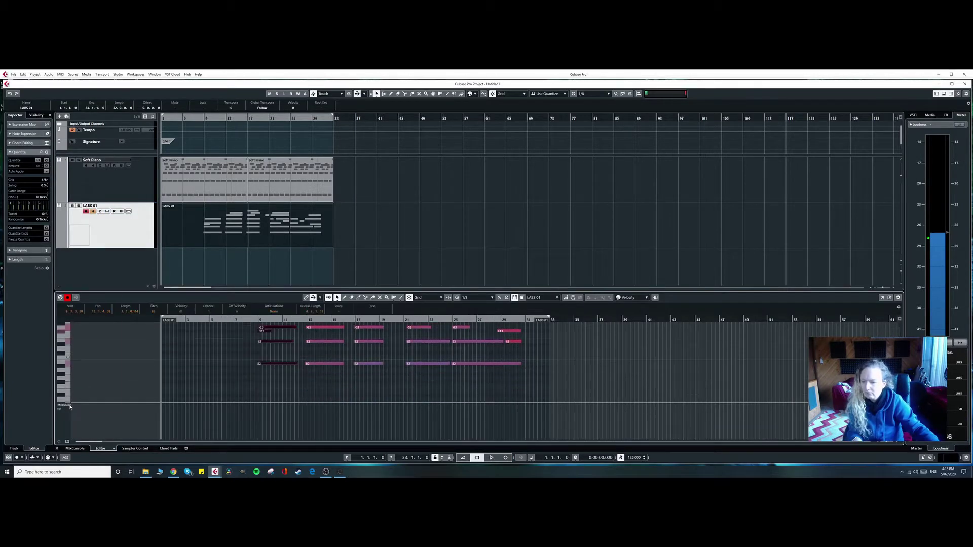
# Step: Play the recorded mandolin part from about bar 7 and close the note editor
pyautogui.click(258, 397)
pyautogui.click(230, 318)
pyautogui.press('space')
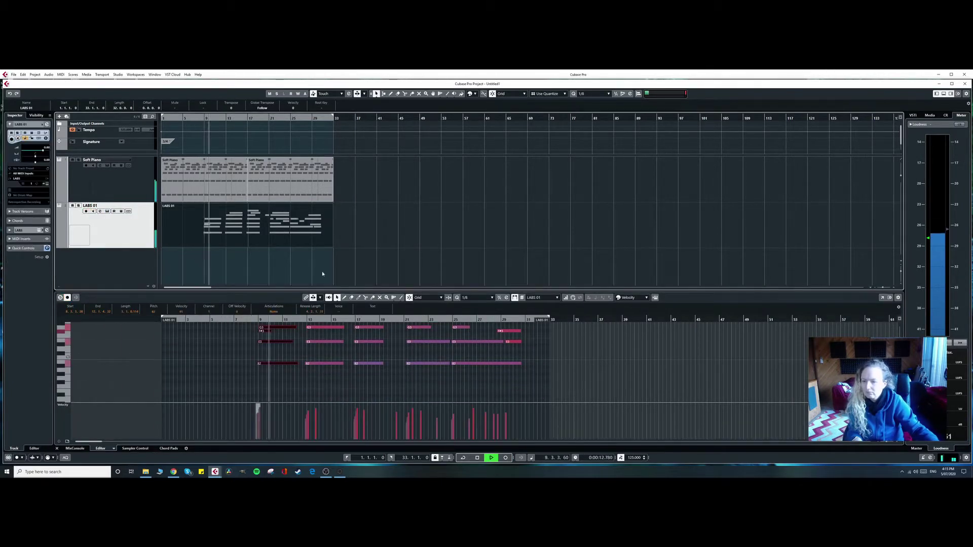
pyautogui.press('Return')
# Step: Add another LABS instrument track below the mandolin track and name it Drone
pyautogui.rightClick(117, 285)
pyautogui.click(136, 294)
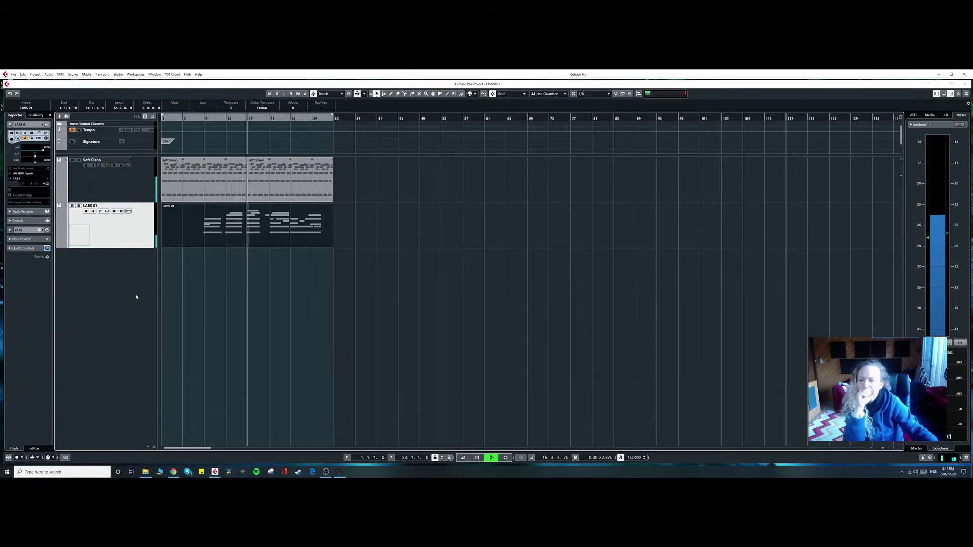
pyautogui.press('Return')
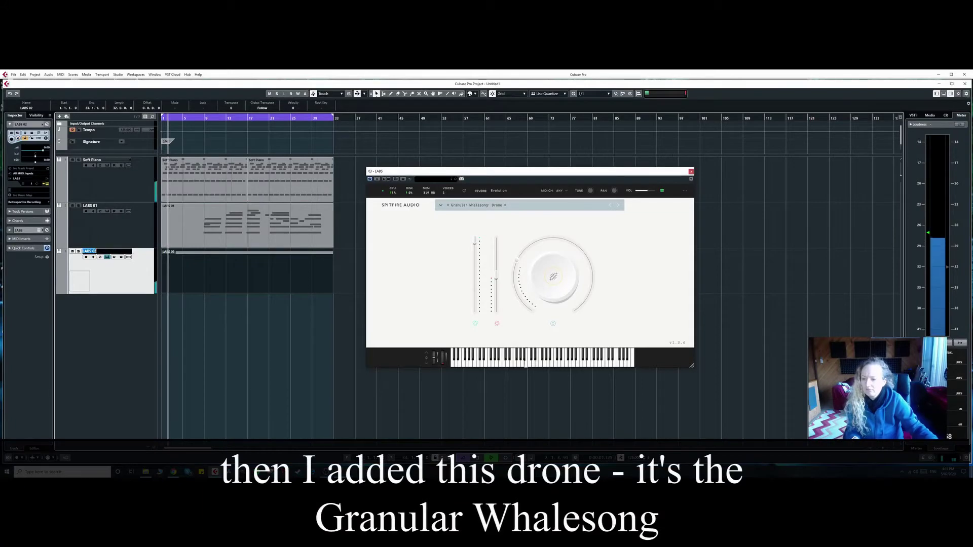
pyautogui.press('Return')
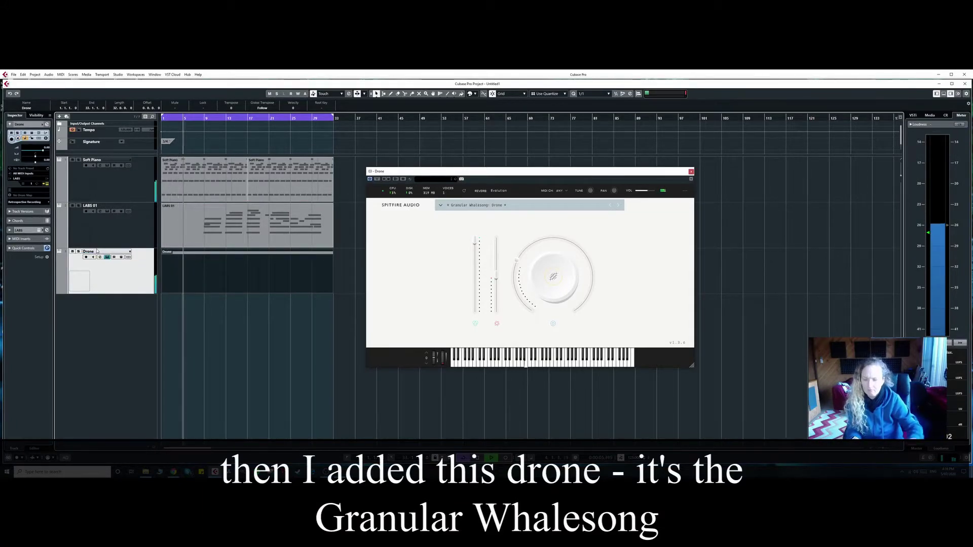
# Step: Rename the LABS 01 track as Mandolin
pyautogui.doubleClick(90, 206)
pyautogui.write('Mand')
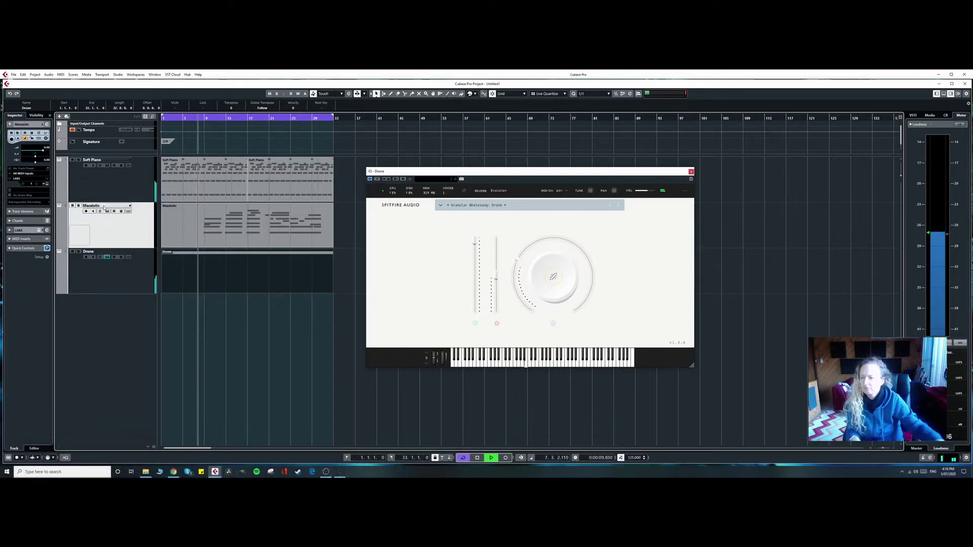
pyautogui.write('olin')
pyautogui.press('Return')
# Step: Move the Drone instrument window aside and examine the notes of the Mandolin part in the note editor
pyautogui.moveTo(432, 173); pyautogui.dragTo(460, 169)
pyautogui.doubleClick(219, 231)
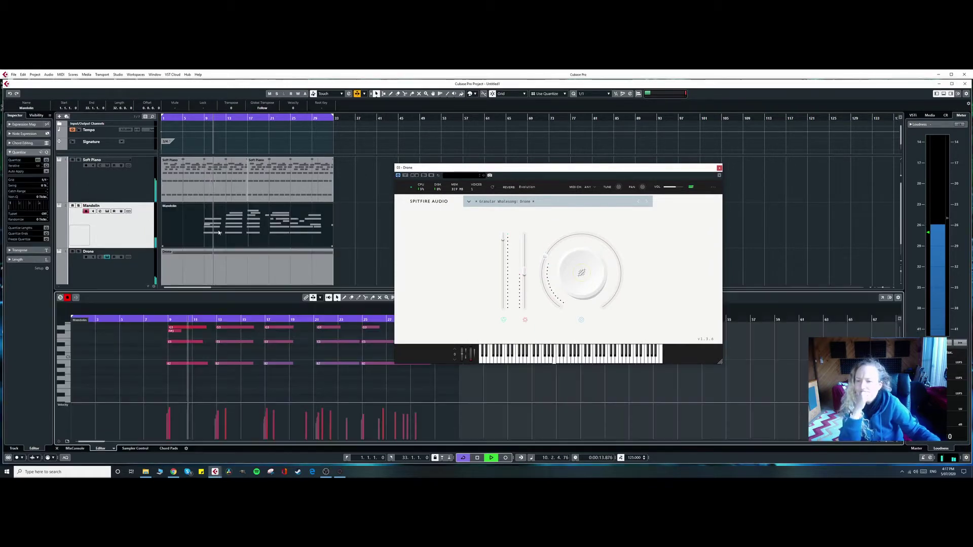
pyautogui.scroll(2, 148, 361)
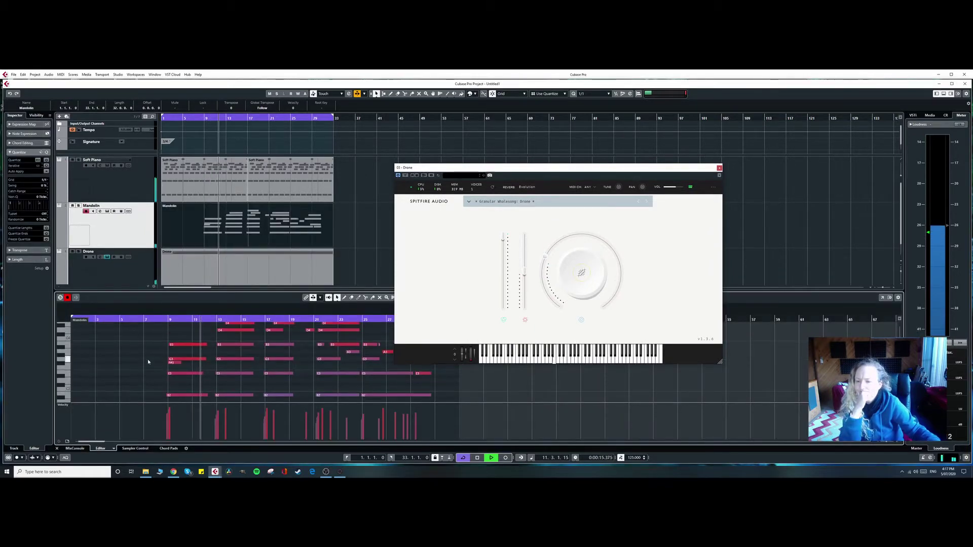
pyautogui.scroll(-3, 178, 338)
pyautogui.click(177, 343)
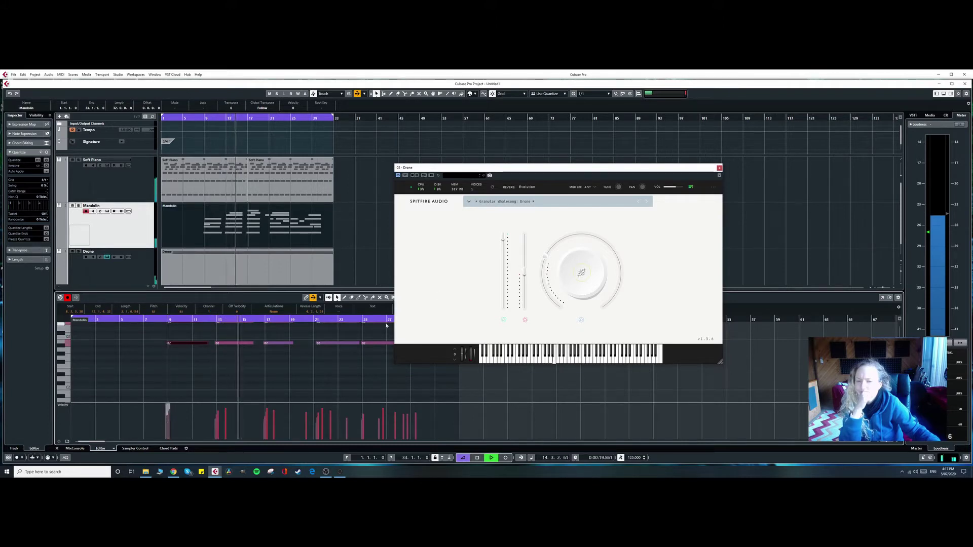
pyautogui.press('Return')
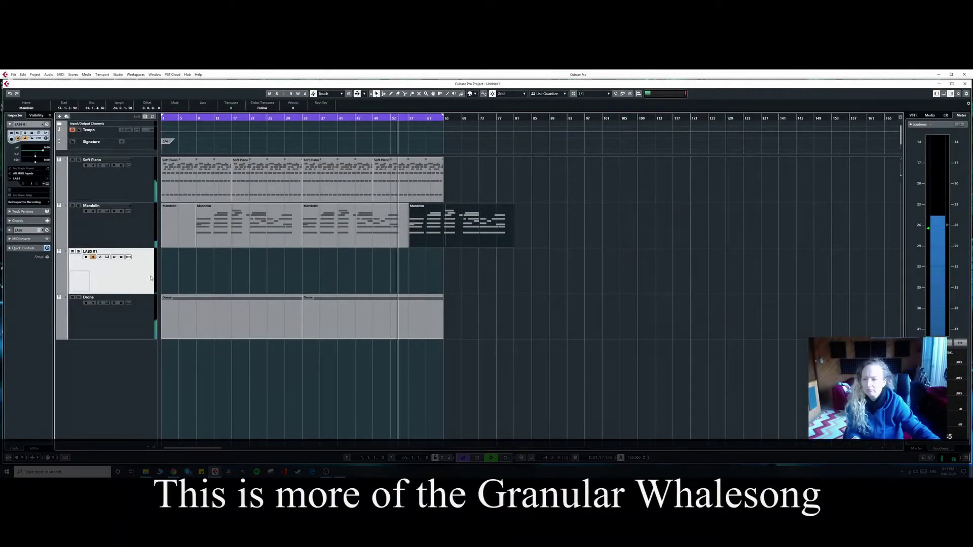
# Step: Create a part on the new LABS 01 track from bar 1 to bar 65 and draw one sustained note across it
pyautogui.moveTo(165, 265); pyautogui.dragTo(442, 264)
pyautogui.doubleClick(250, 269)
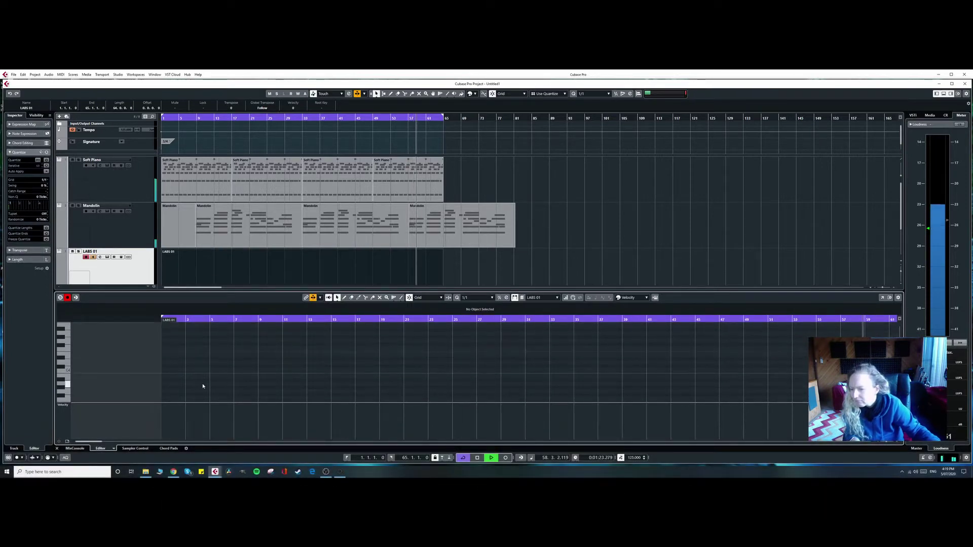
pyautogui.moveTo(171, 377); pyautogui.dragTo(832, 390)
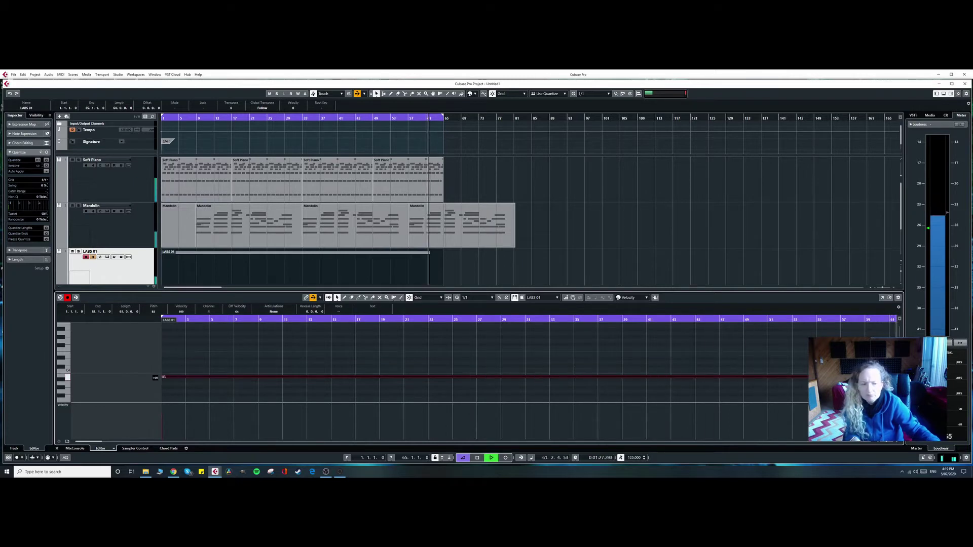
pyautogui.moveTo(897, 390); pyautogui.dragTo(884, 391)
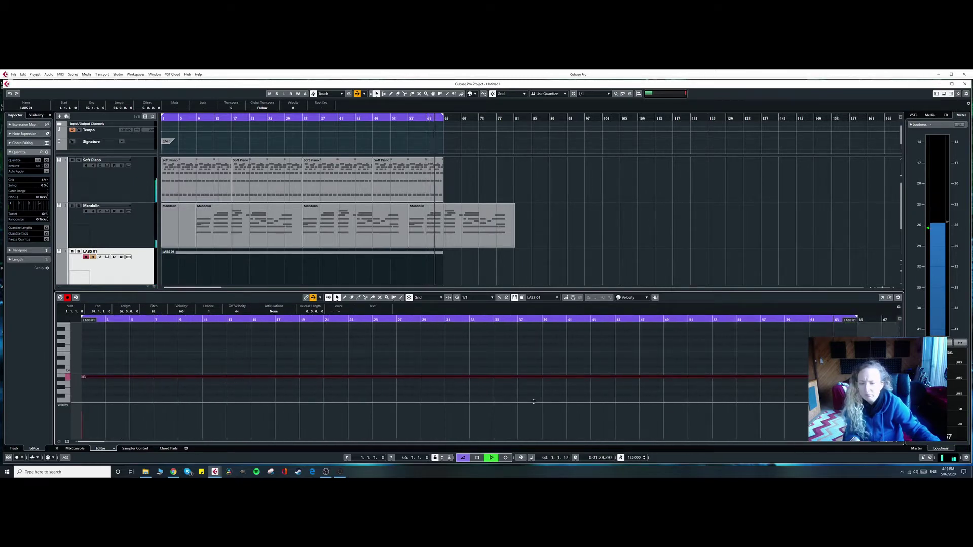
# Step: Transpose the sustained LABS 01 note upward and trim its end to the part's end at bar 65
pyautogui.press('g')
pyautogui.press('Up')
pyautogui.press('Up')
pyautogui.press('Up')
pyautogui.press('Up')
pyautogui.press('Up')
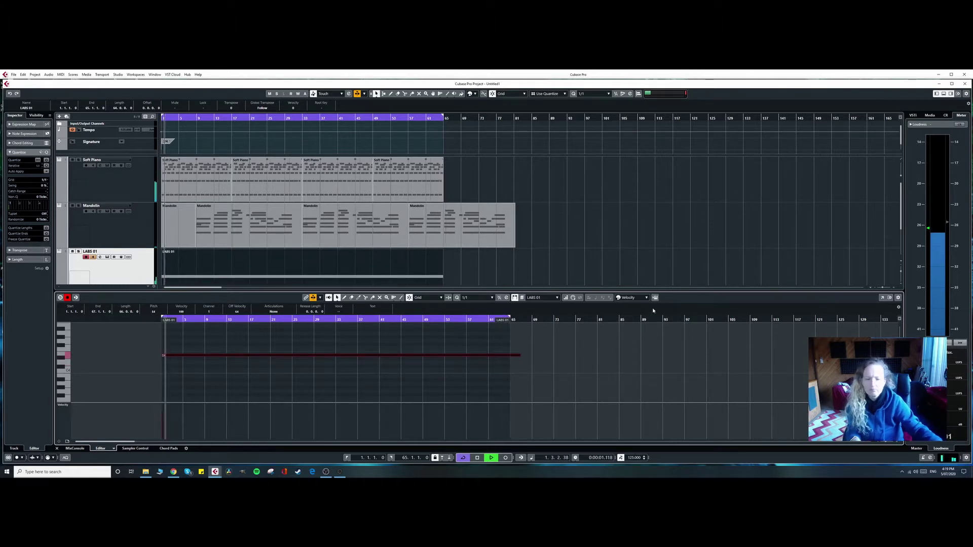
pyautogui.moveTo(519, 355); pyautogui.dragTo(510, 356)
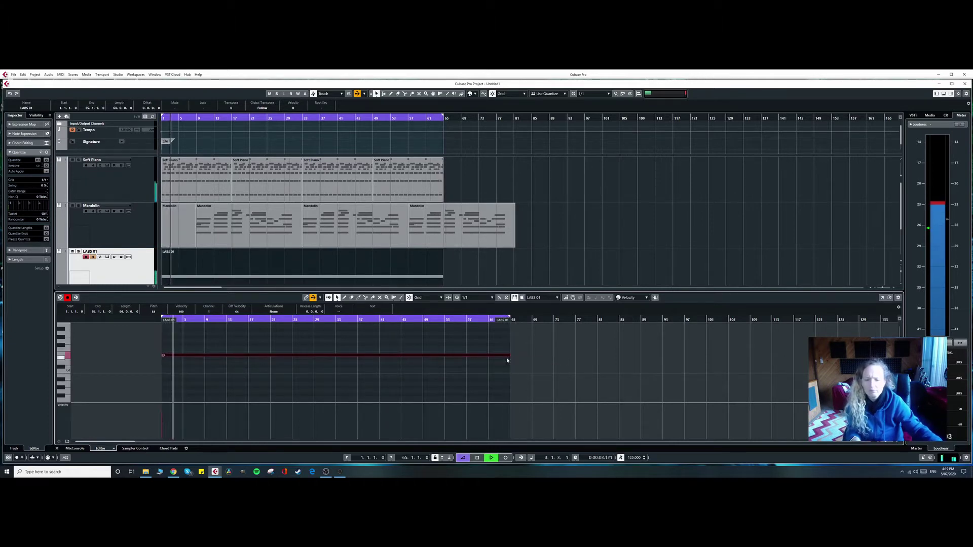
pyautogui.hotkey('ctrl', 'e')
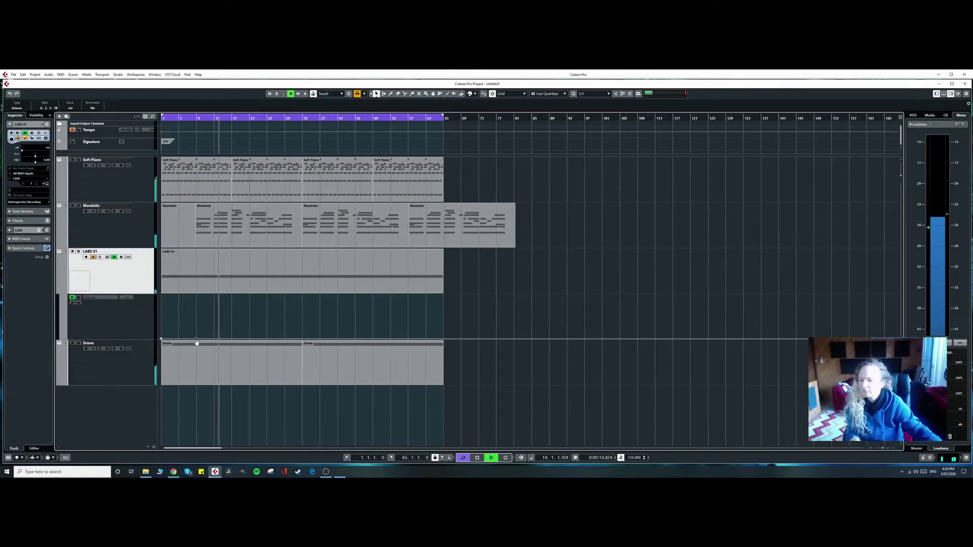
# Step: Draw rising and falling volume automation for the LABS 01 track between about bars 9 and 58
pyautogui.moveTo(199, 337)
pyautogui.mouseDown()
pyautogui.moveTo(231, 313)
pyautogui.moveTo(260, 315)
pyautogui.moveTo(268, 328)
pyautogui.moveTo(294, 327)
pyautogui.moveTo(303, 311)
pyautogui.moveTo(328, 334)
pyautogui.mouseUp()
pyautogui.click(317, 311)
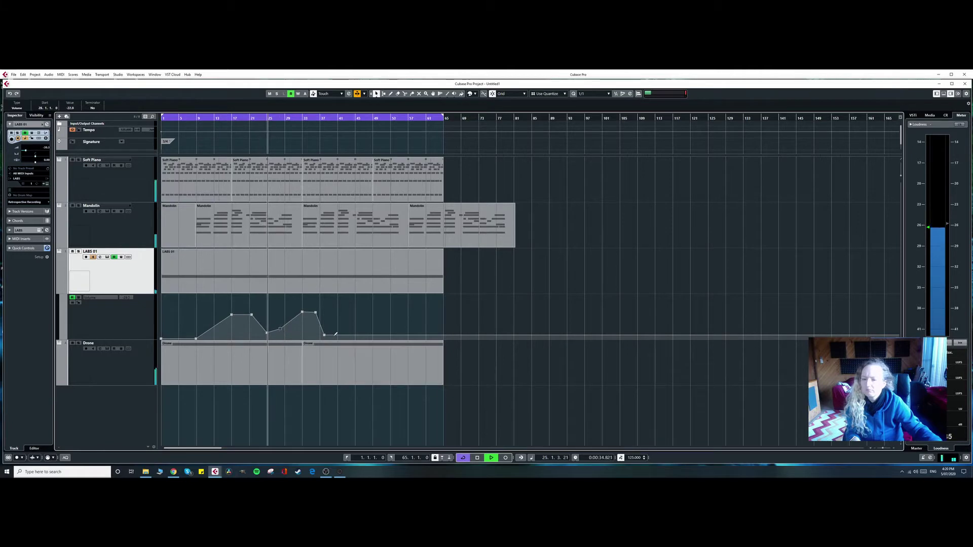
pyautogui.moveTo(355, 336)
pyautogui.mouseDown()
pyautogui.moveTo(359, 313)
pyautogui.moveTo(394, 333)
pyautogui.moveTo(415, 321)
pyautogui.mouseUp()
pyautogui.click(373, 318)
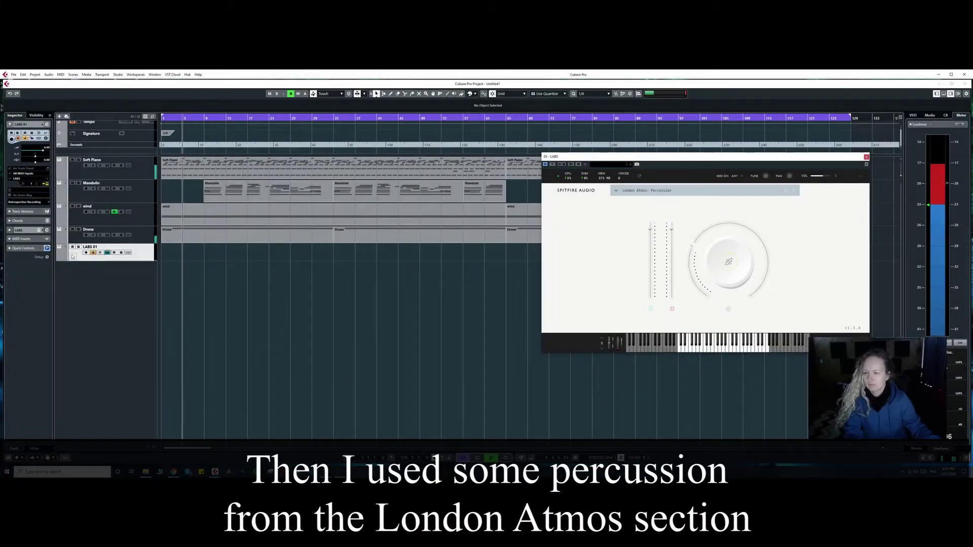
# Step: Arm the LABS 01 track and record a part with the London Atmos: Percussion preset
pyautogui.click(86, 252)
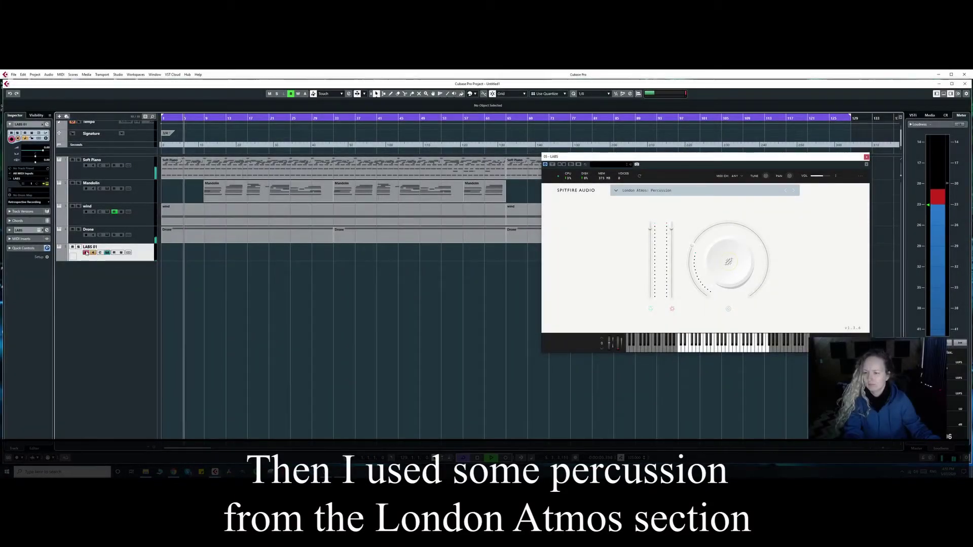
pyautogui.press('KP_Multiply')
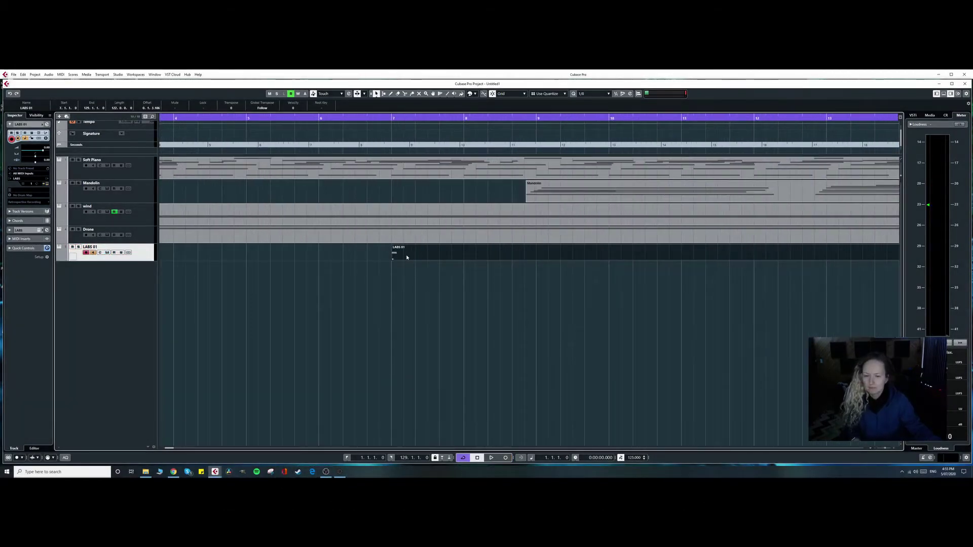
# Step: Shorten the recorded percussion part to a brief hit, place it at bar 25 and copy it to around bar 45
pyautogui.press('g')
pyautogui.press('g')
pyautogui.moveTo(273, 252); pyautogui.dragTo(577, 256)
pyautogui.press('g')
pyautogui.press('g')
pyautogui.press('g')
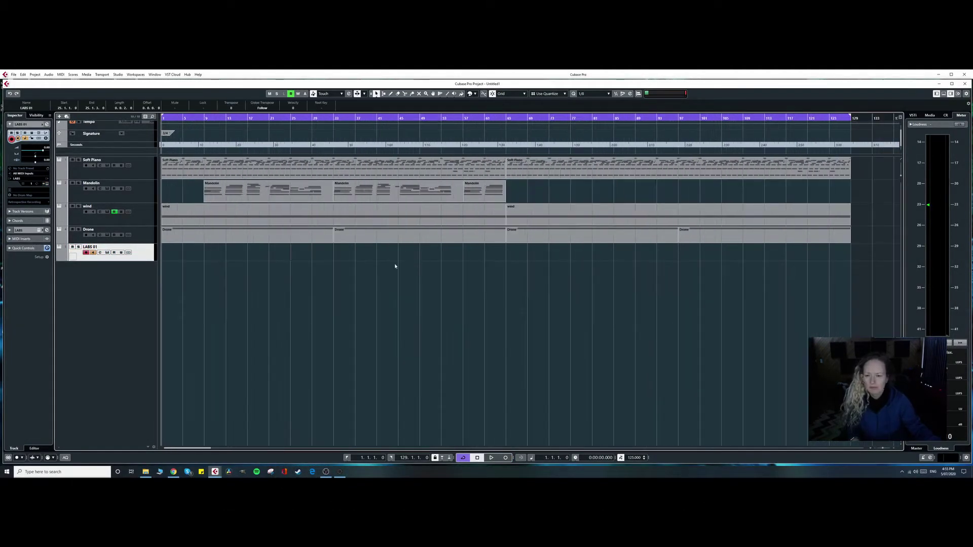
pyautogui.press('h')
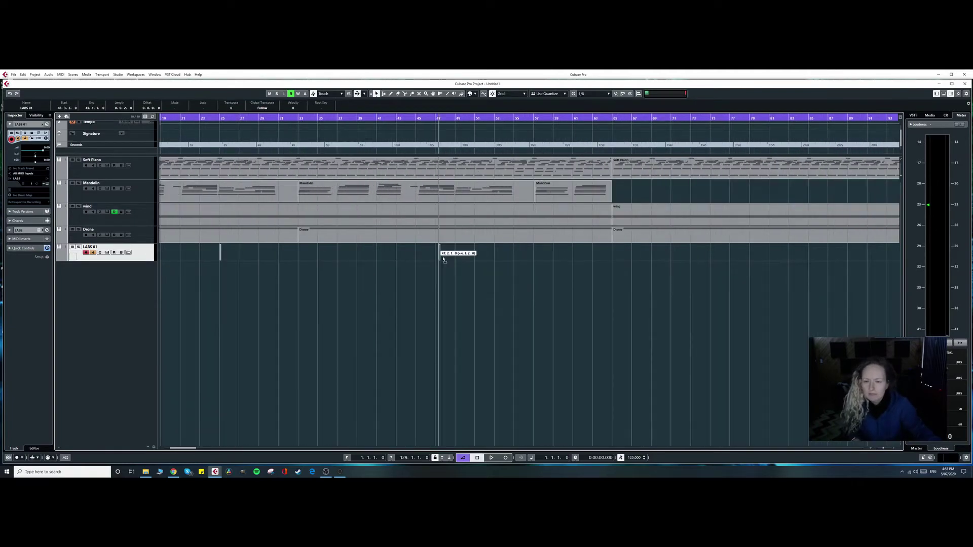
pyautogui.press('g')
pyautogui.press('g')
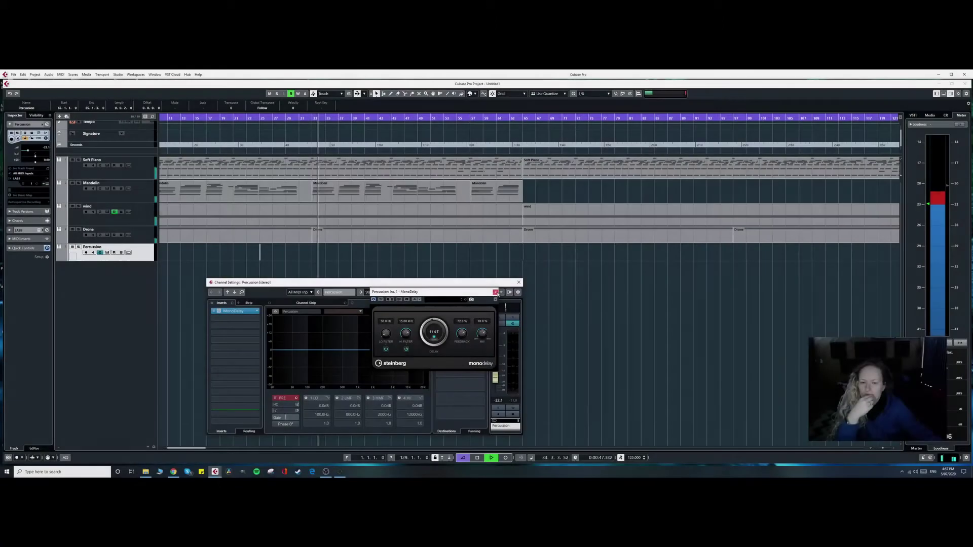
# Step: Enable the low-cut filter on the Percussion channel at about 270 Hz and audition it, closing the MonoDelay and channel settings windows
pyautogui.click(491, 293)
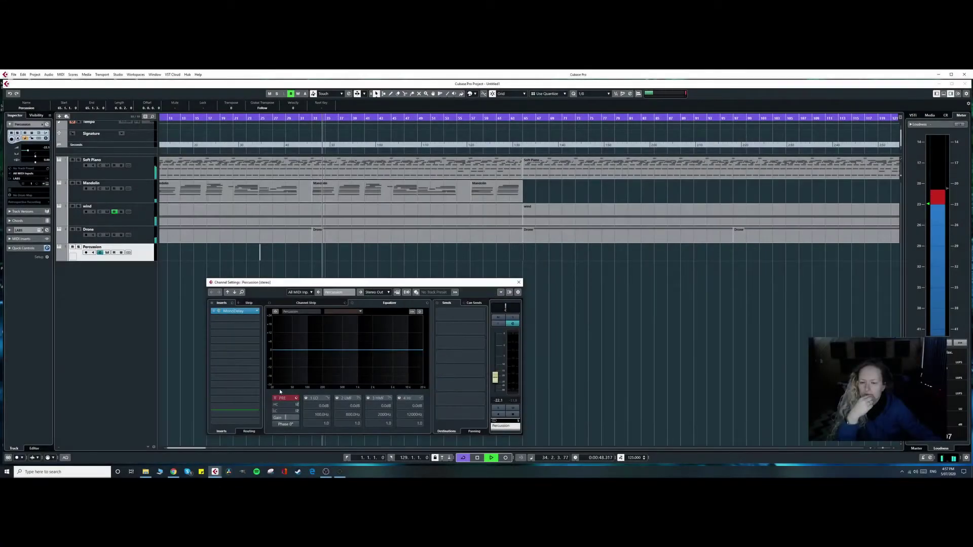
pyautogui.click(275, 411)
pyautogui.moveTo(288, 414); pyautogui.dragTo(297, 413)
pyautogui.press('space')
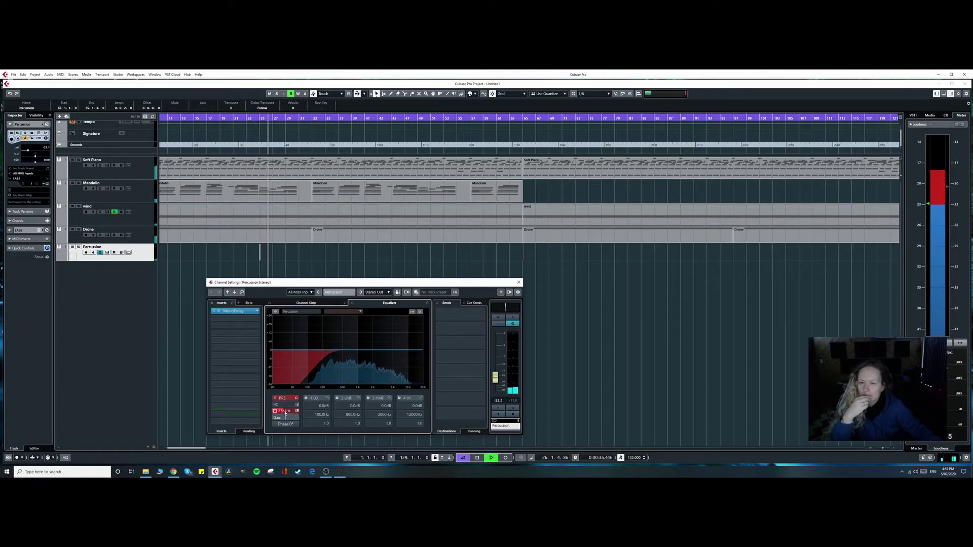
pyautogui.moveTo(373, 286); pyautogui.dragTo(521, 287)
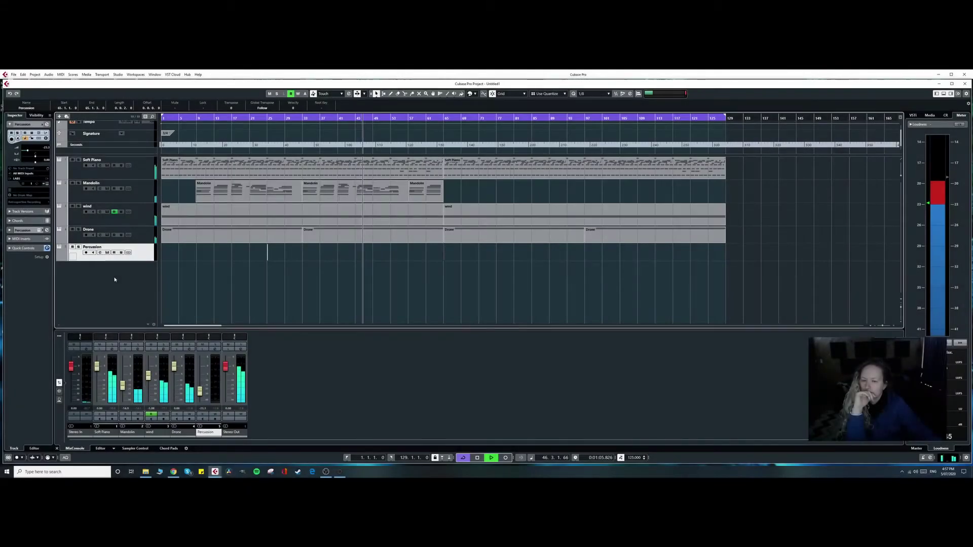
# Step: Add one LABS instrument track routed to Stereo Out and move its instrument window aside
pyautogui.rightClick(115, 279)
pyautogui.click(131, 288)
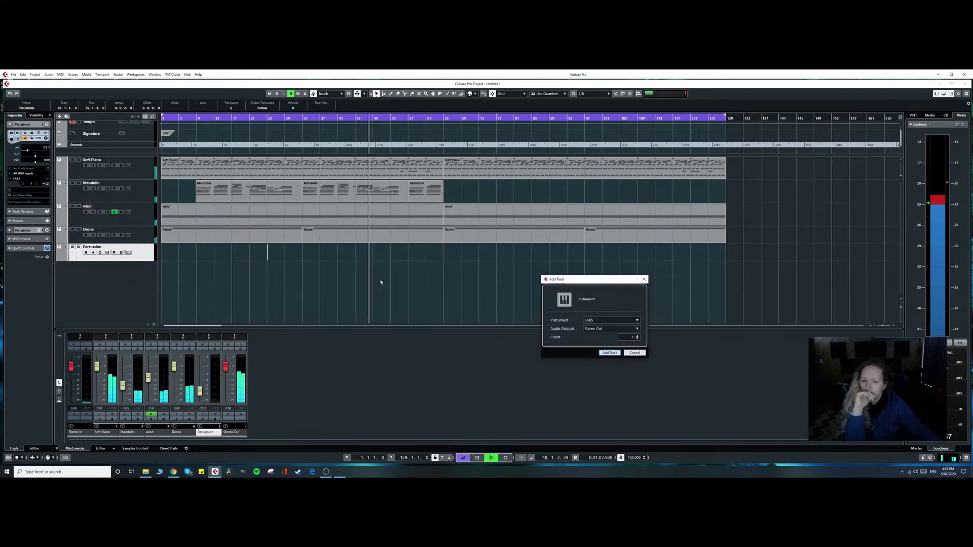
pyautogui.click(610, 354)
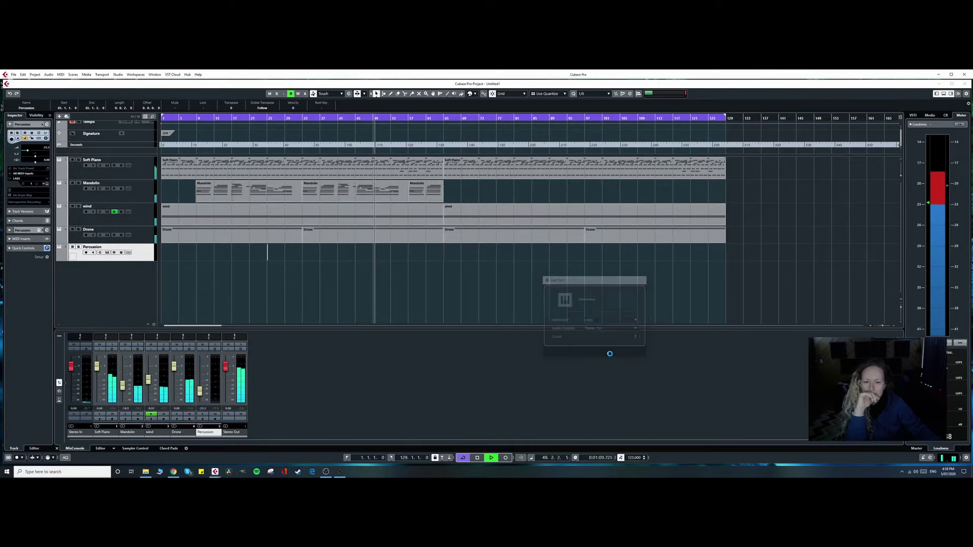
pyautogui.moveTo(495, 173); pyautogui.dragTo(622, 204)
pyautogui.click(523, 236)
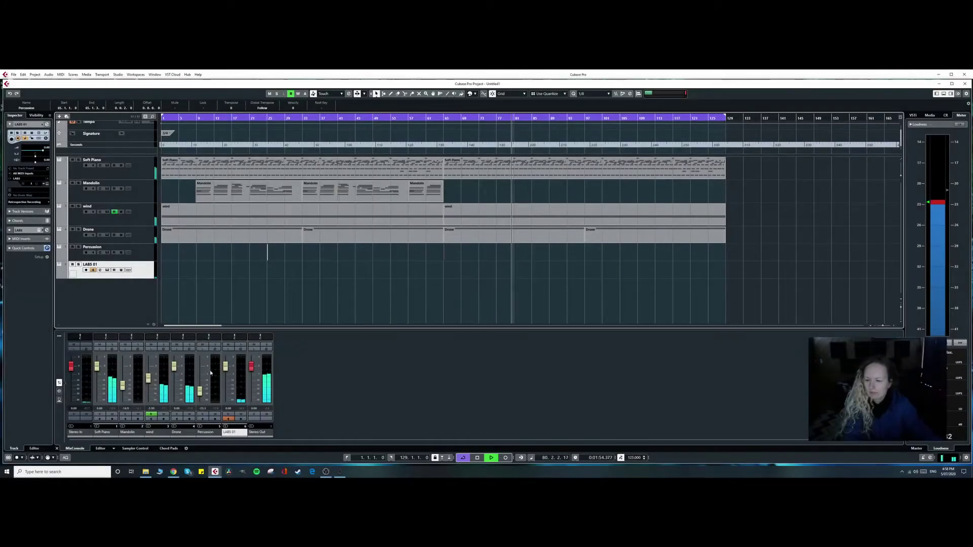
# Step: Lower the volume of the new LABS 01 channel in the mixer
pyautogui.moveTo(223, 370); pyautogui.dragTo(225, 375)
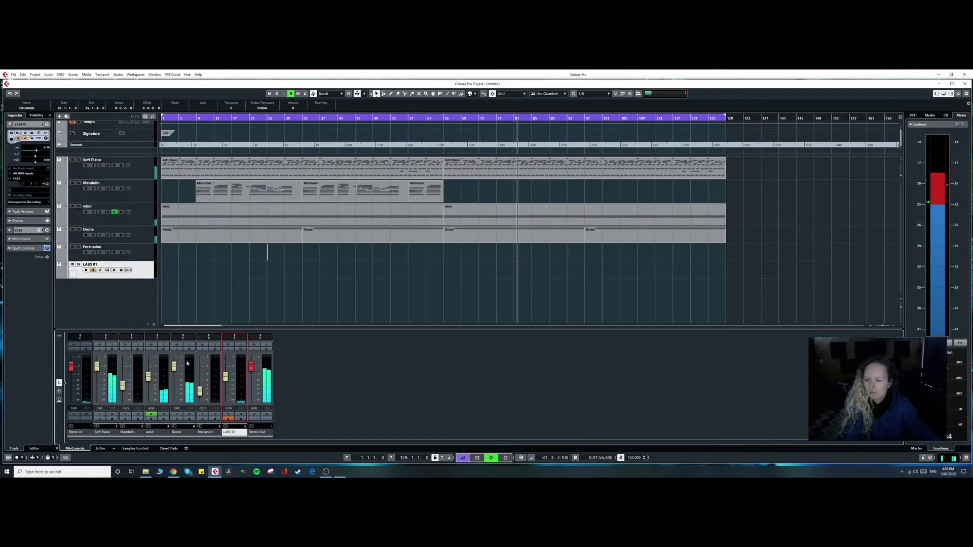
# Step: Record a part on the LABS 01 track, delete its short note near bar 85 and close the note editor
pyautogui.click(86, 270)
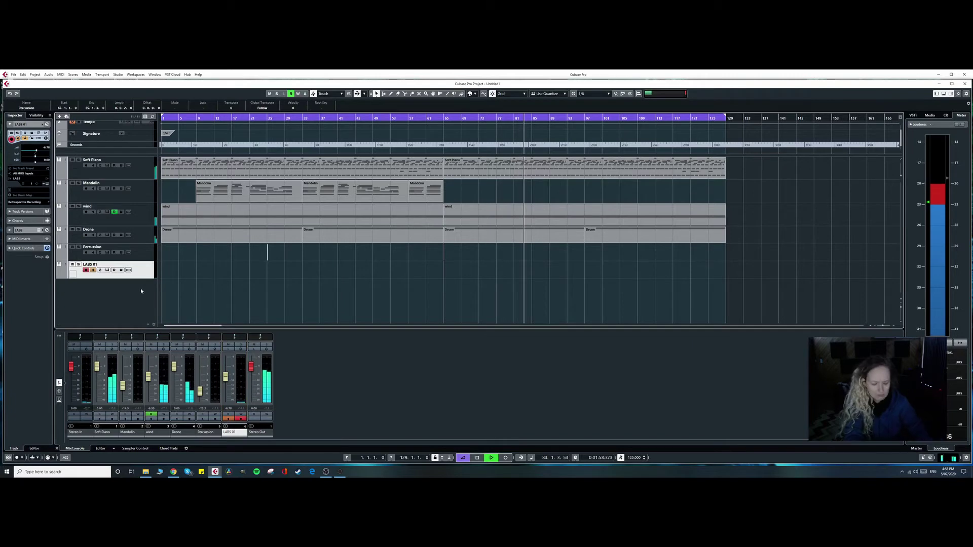
pyautogui.press('KP_Multiply')
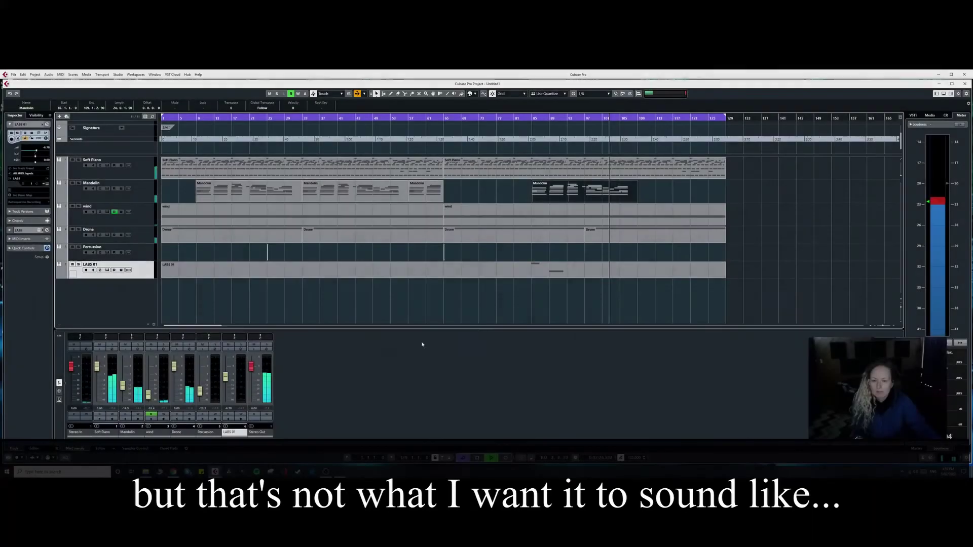
pyautogui.doubleClick(559, 275)
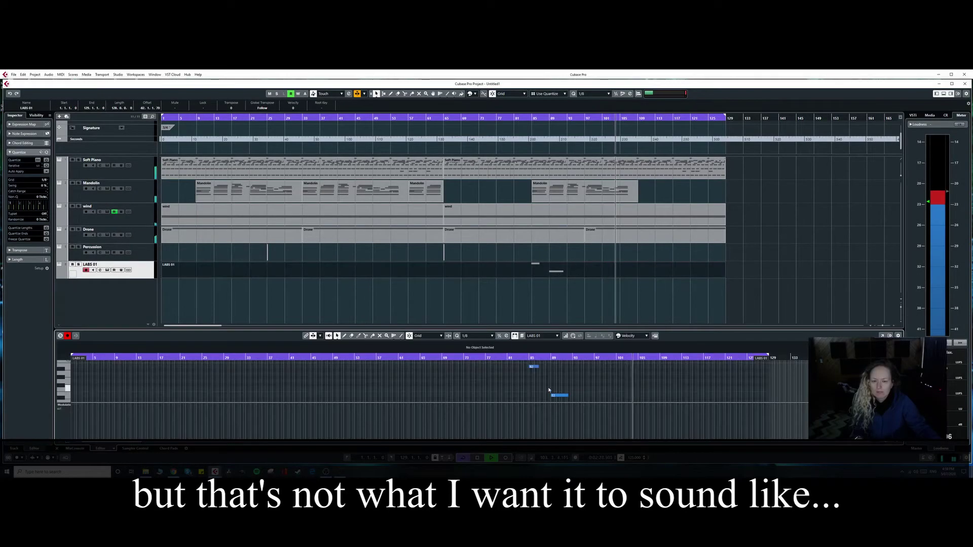
pyautogui.click(556, 395)
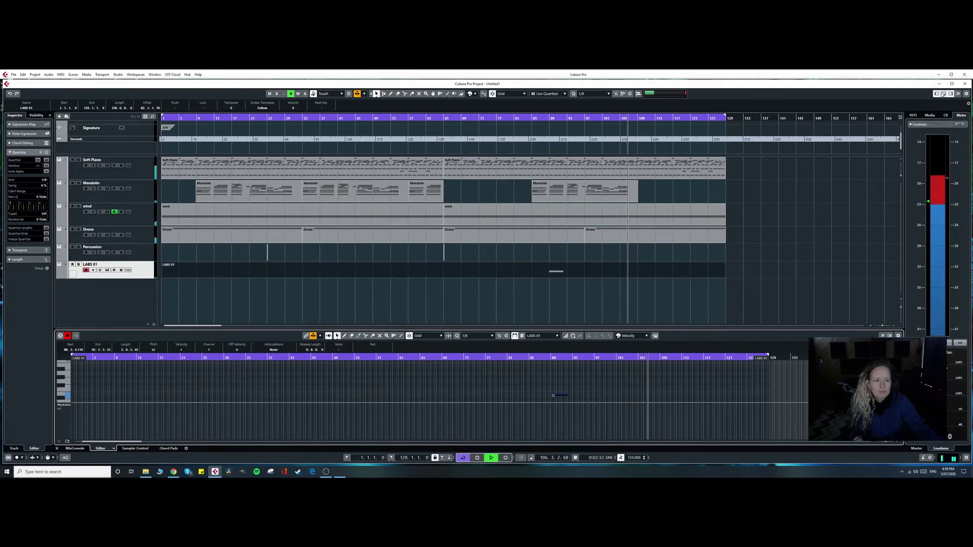
pyautogui.click(942, 94)
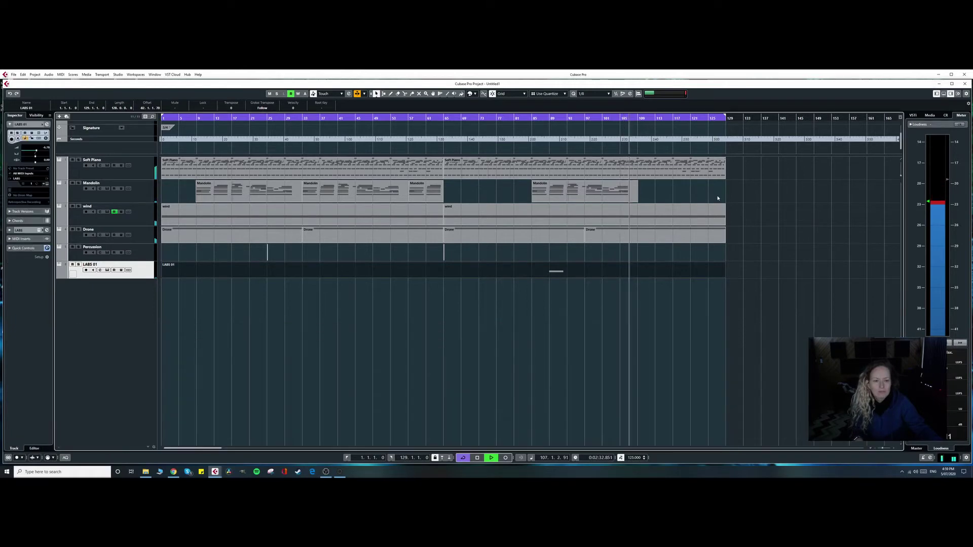
# Step: Split the LABS 01 part on both sides of the remaining note and delete the empty sections before and after it
pyautogui.keyDown('alt'); pyautogui.click(548, 274); pyautogui.keyUp('alt')
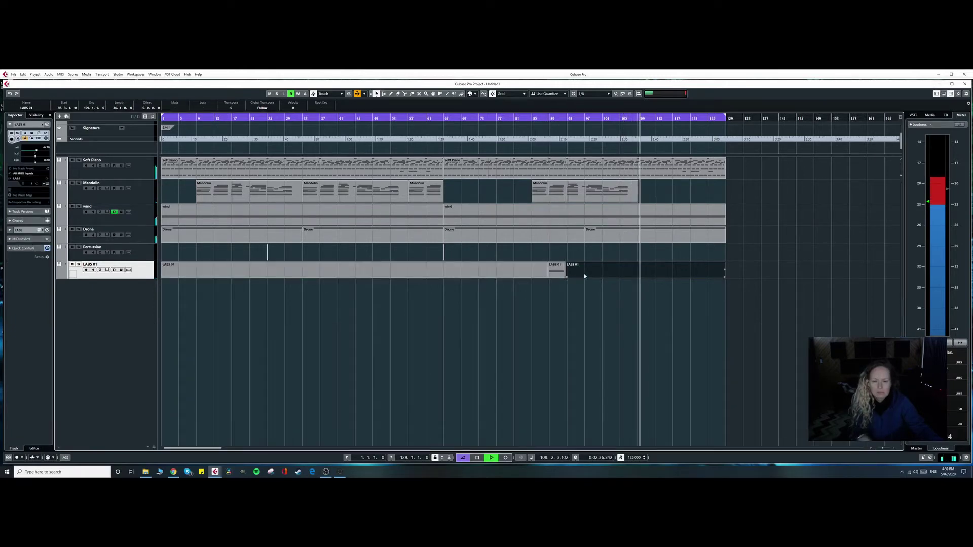
pyautogui.press('Delete')
pyautogui.click(504, 276)
pyautogui.press('Delete')
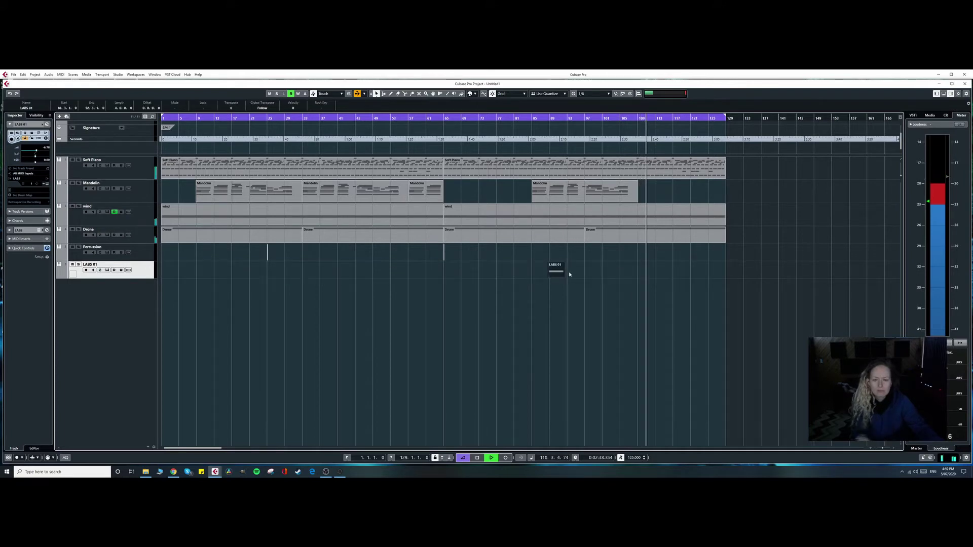
# Step: Move the short LABS 01 part from around bar 89 to start just before bar 41
pyautogui.moveTo(559, 274); pyautogui.dragTo(350, 277)
pyautogui.moveTo(223, 121); pyautogui.dragTo(248, 118)
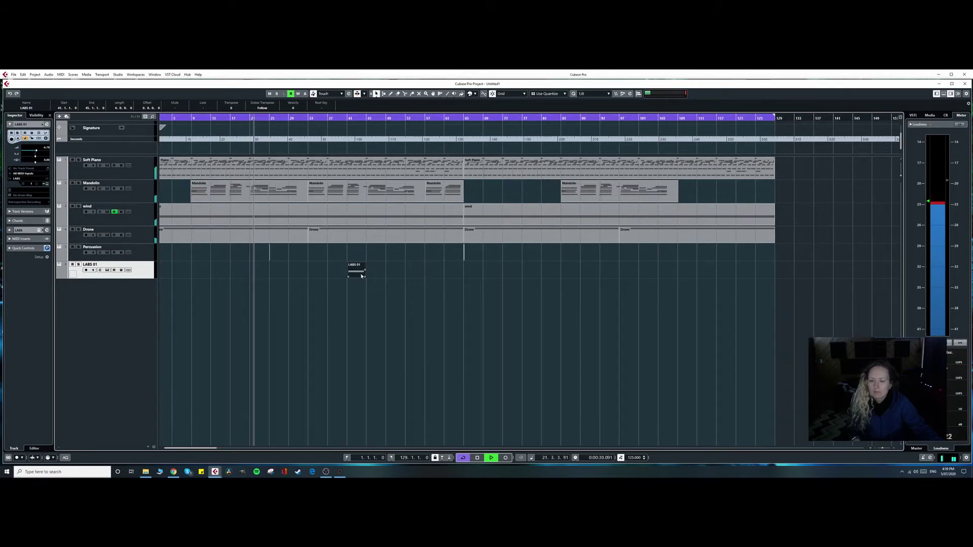
pyautogui.press('h')
pyautogui.press('h')
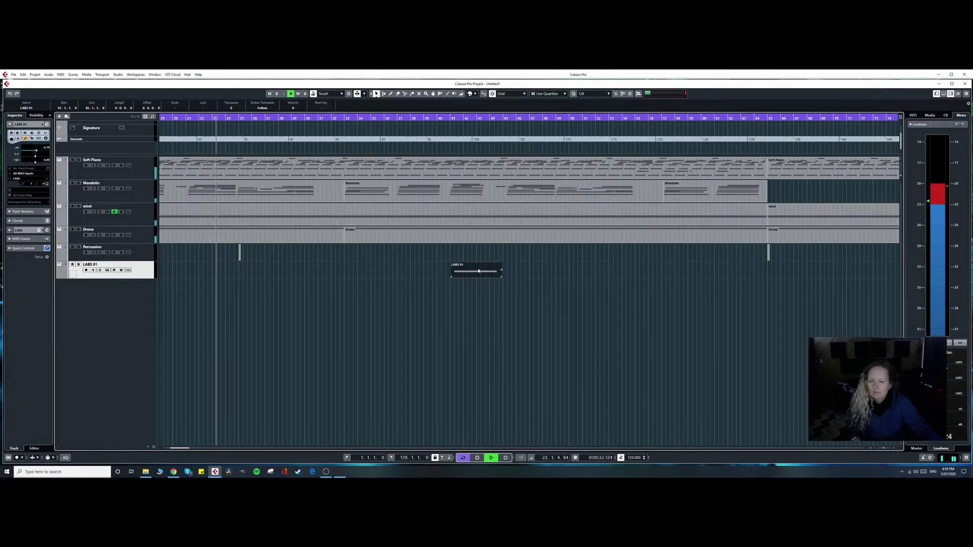
pyautogui.moveTo(479, 271); pyautogui.dragTo(449, 276)
# Step: Quantize the long note in the LABS 01 part and trim the part's ends to fit the note from bar 41
pyautogui.doubleClick(471, 270)
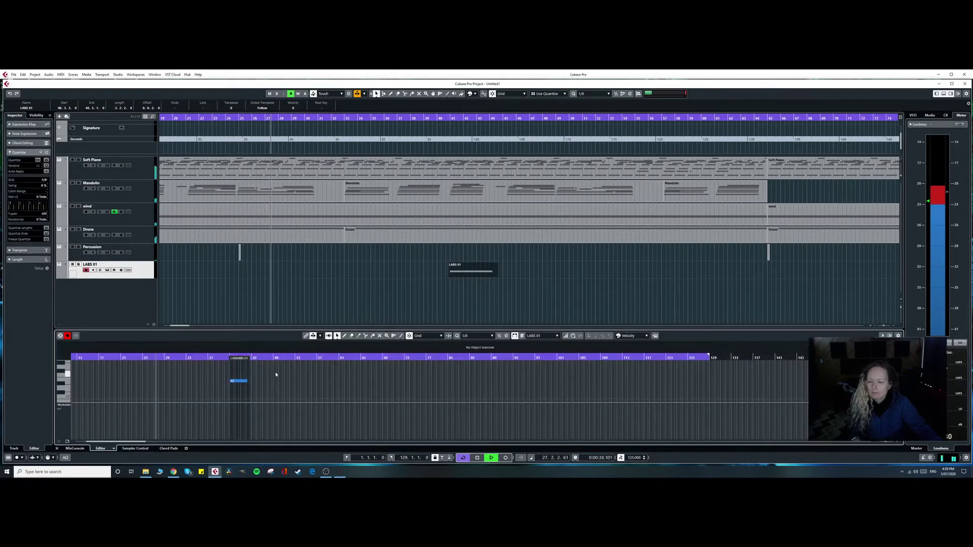
pyautogui.press('h')
pyautogui.press('h')
pyautogui.press('h')
pyautogui.click(505, 382)
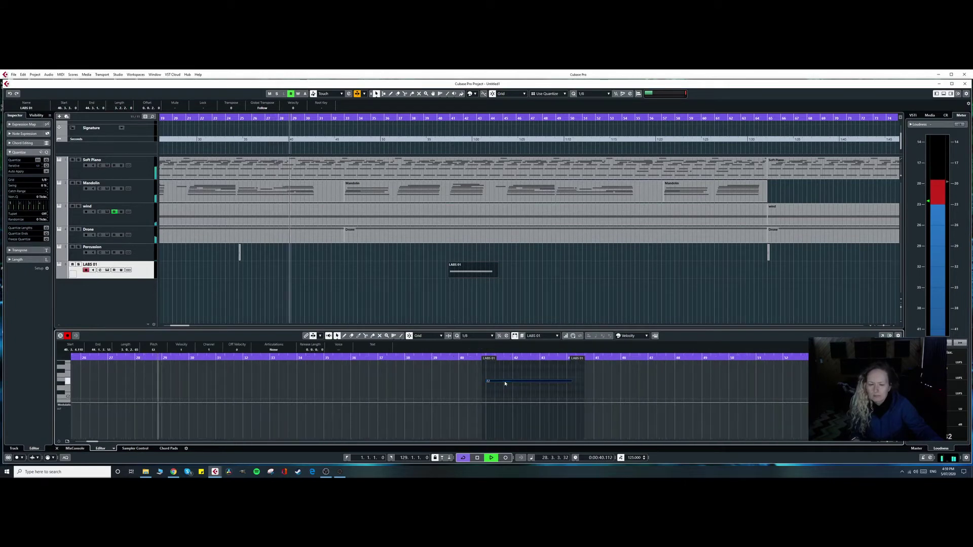
pyautogui.press('q')
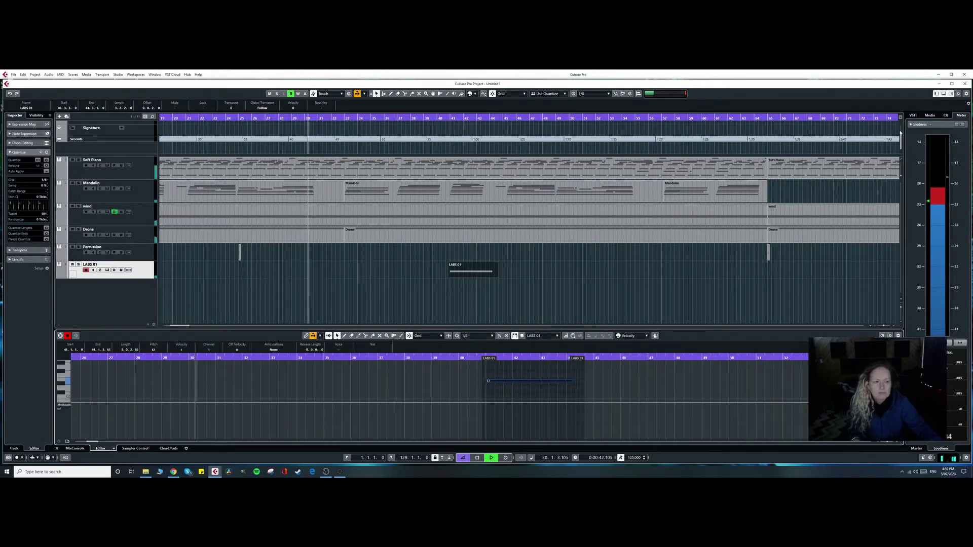
pyautogui.hotkey('ctrl', 'e')
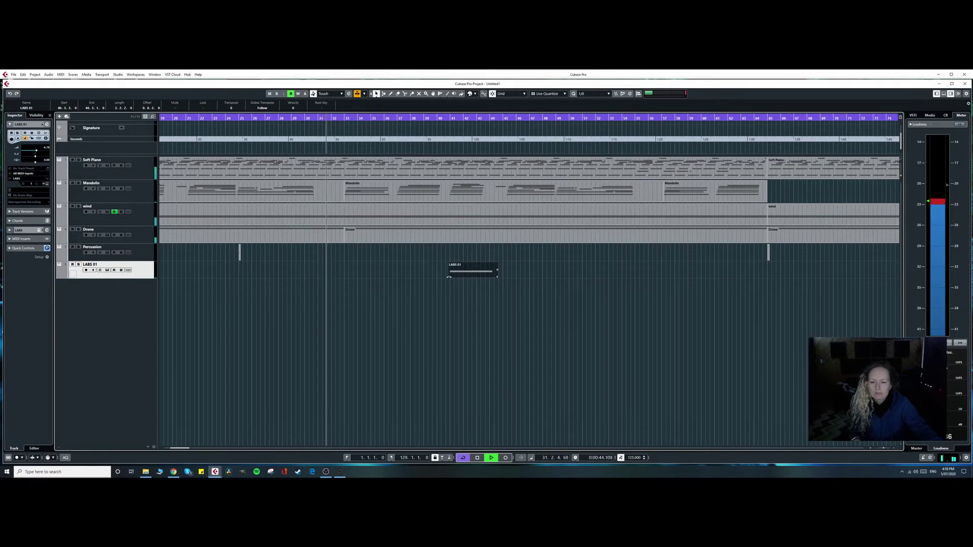
pyautogui.moveTo(449, 277); pyautogui.dragTo(492, 276)
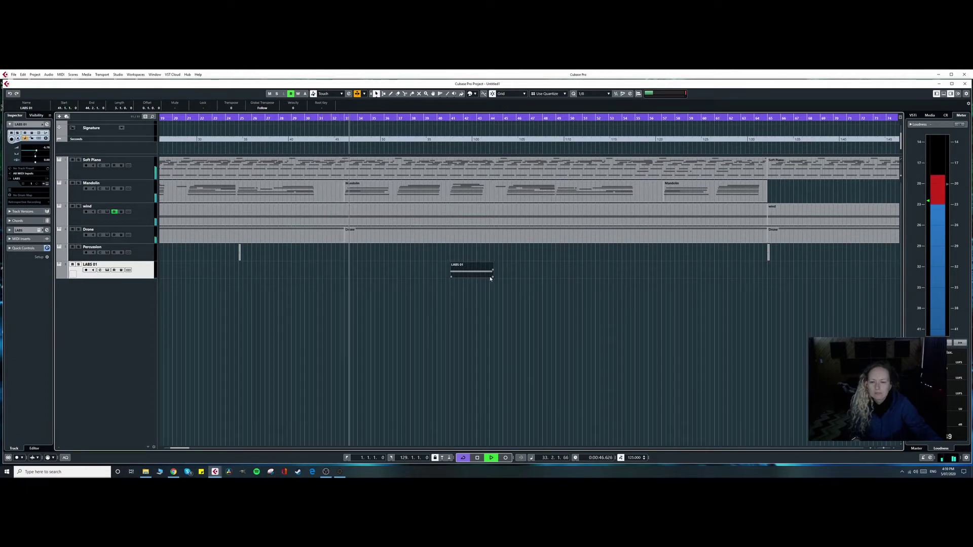
# Step: Draw LABS 01 volume automation that starts low before bar 41, rises to a peak near bar 43 and falls at the part's end
pyautogui.click(60, 275)
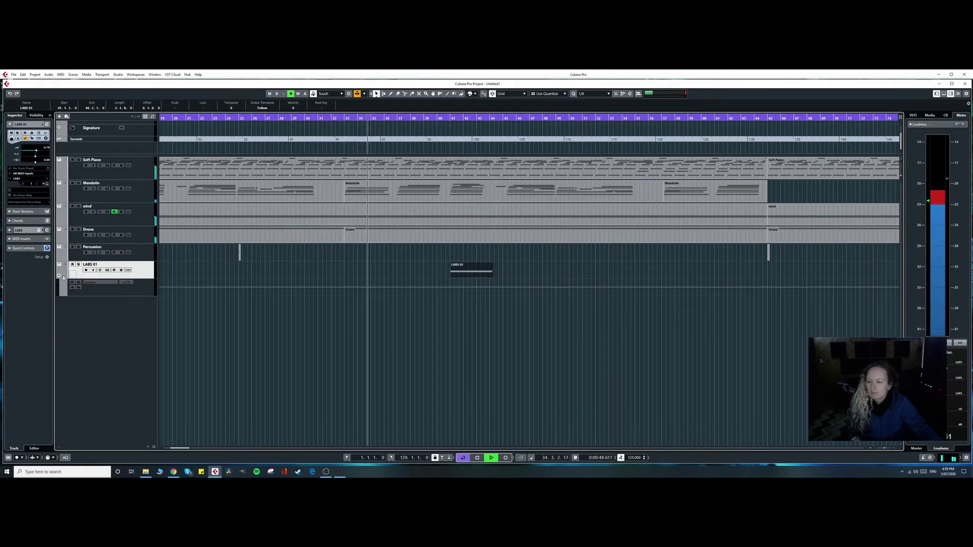
pyautogui.click(450, 290)
pyautogui.moveTo(447, 287)
pyautogui.mouseDown()
pyautogui.moveTo(449, 298)
pyautogui.moveTo(481, 287)
pyautogui.moveTo(499, 297)
pyautogui.mouseUp()
pyautogui.click(494, 287)
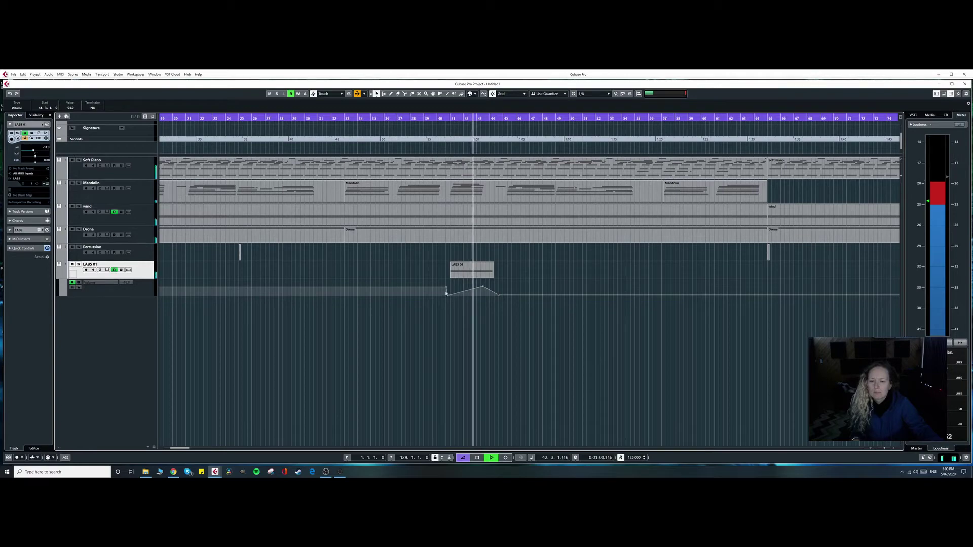
pyautogui.moveTo(446, 291); pyautogui.dragTo(439, 312)
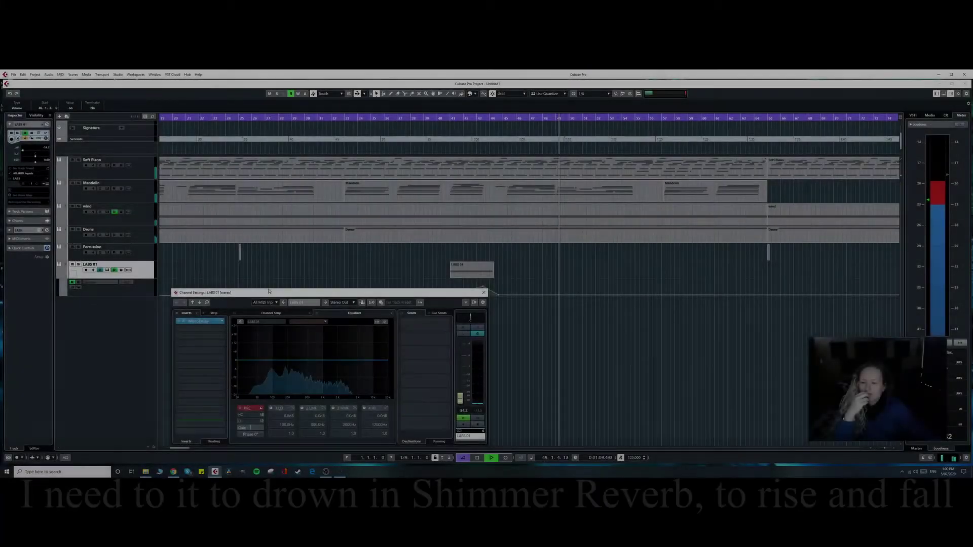
# Step: Replace the MonoDelay insert on the LABS 01 channel with ValhallaShimmer, close the channel settings and raise the reverb's feedback
pyautogui.click(191, 295)
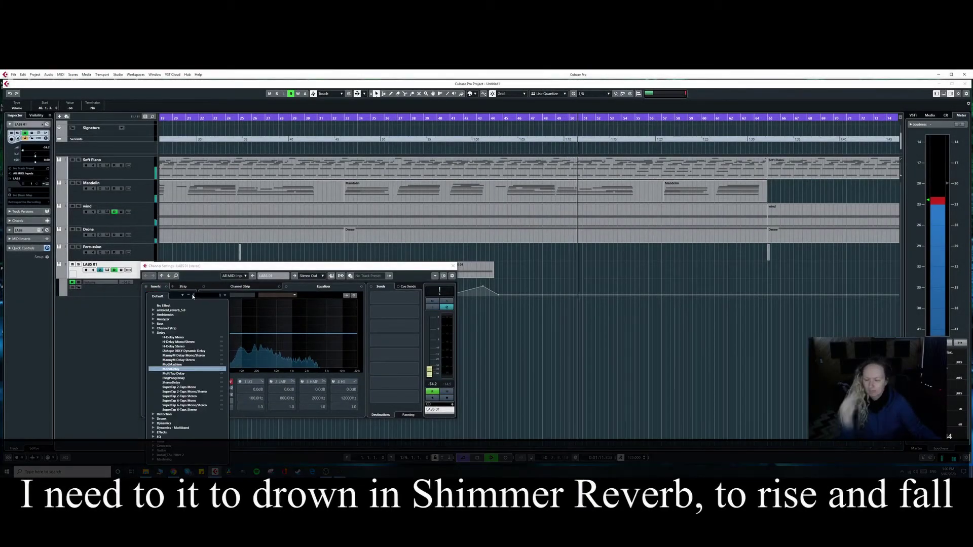
pyautogui.write('shimmer')
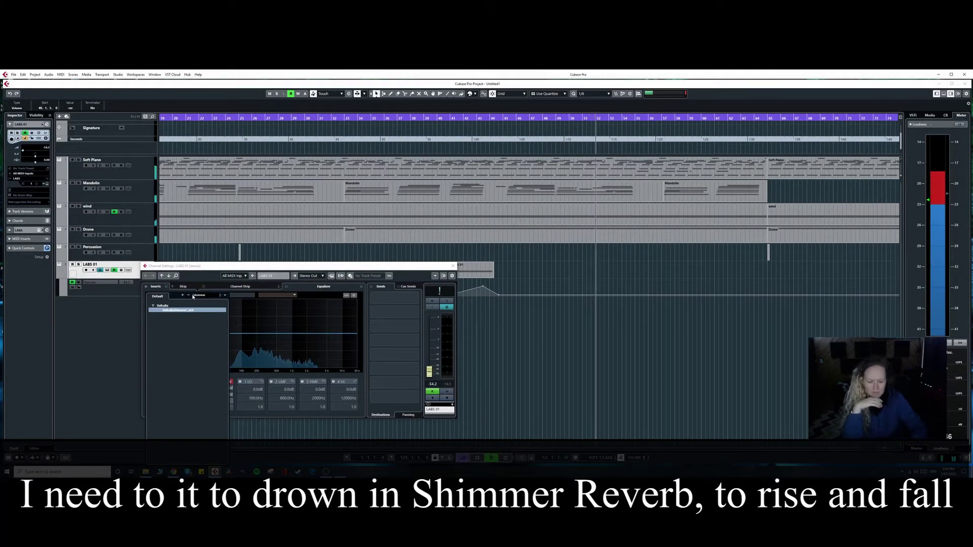
pyautogui.press('Return')
pyautogui.press('Return')
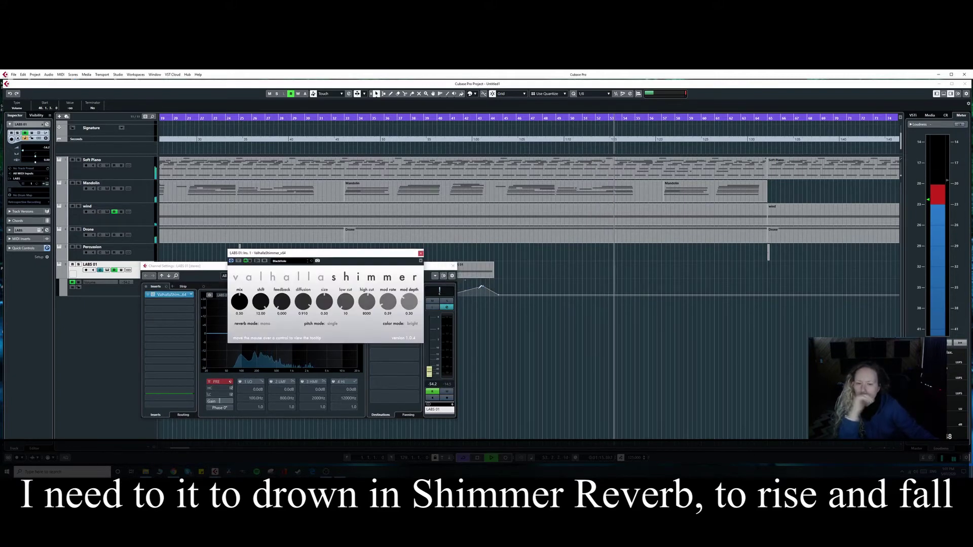
pyautogui.moveTo(413, 253); pyautogui.dragTo(636, 302)
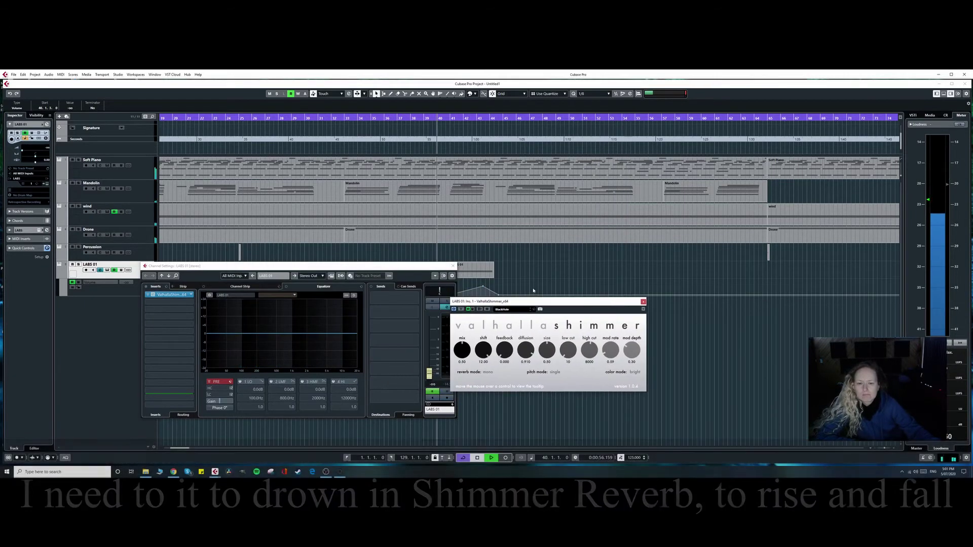
pyautogui.click(453, 268)
pyautogui.moveTo(516, 304); pyautogui.dragTo(271, 303)
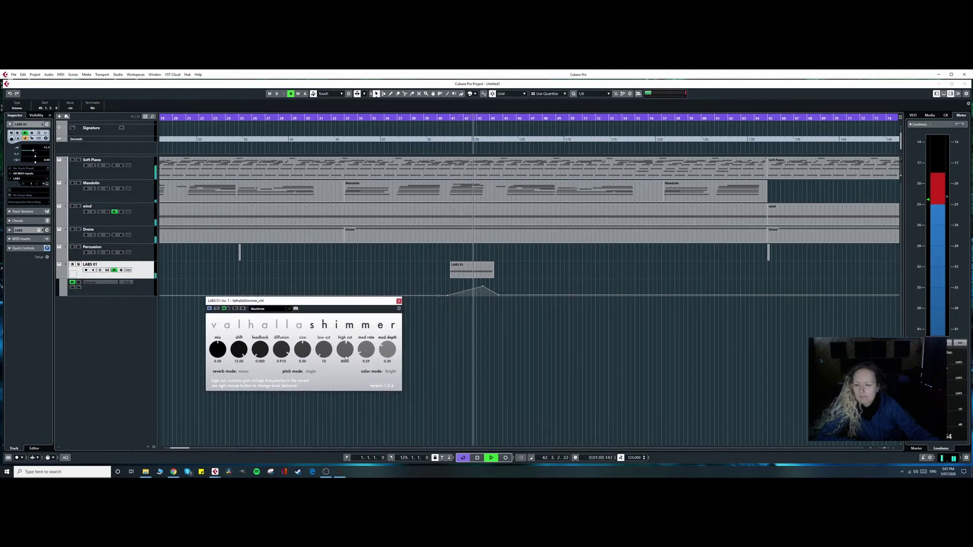
pyautogui.moveTo(260, 349); pyautogui.dragTo(260, 334)
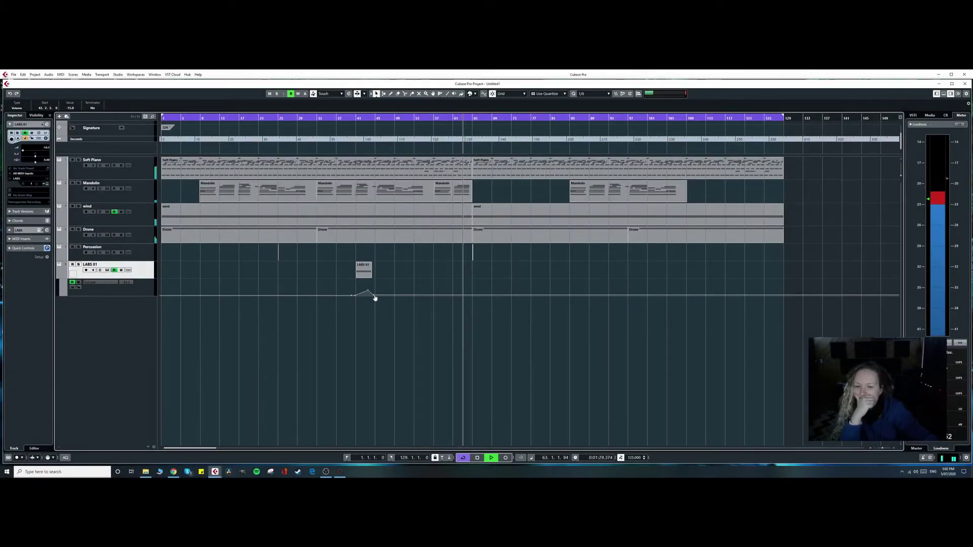
# Step: Raise the last LABS 01 volume automation point to about the peak's level and replay from around bar 41
pyautogui.moveTo(373, 295); pyautogui.dragTo(377, 290)
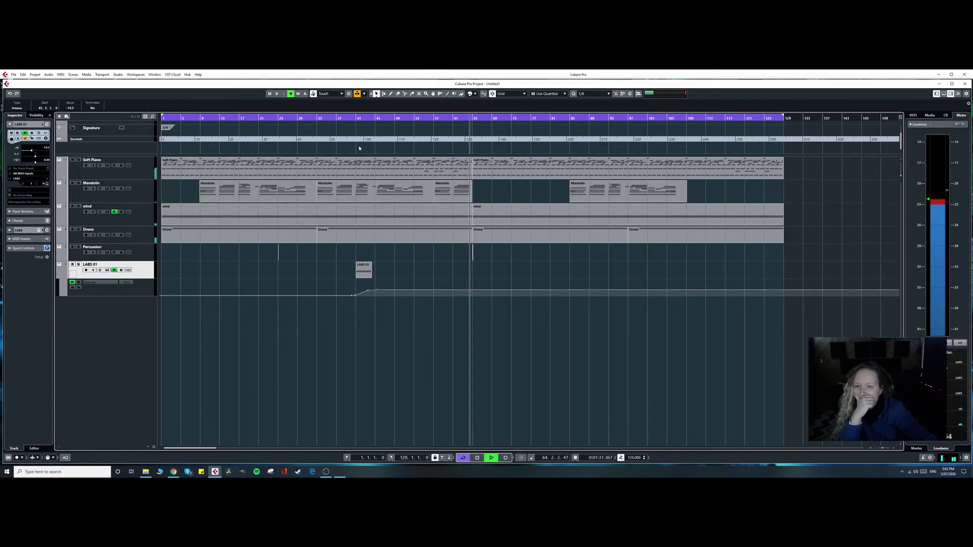
pyautogui.click(354, 120)
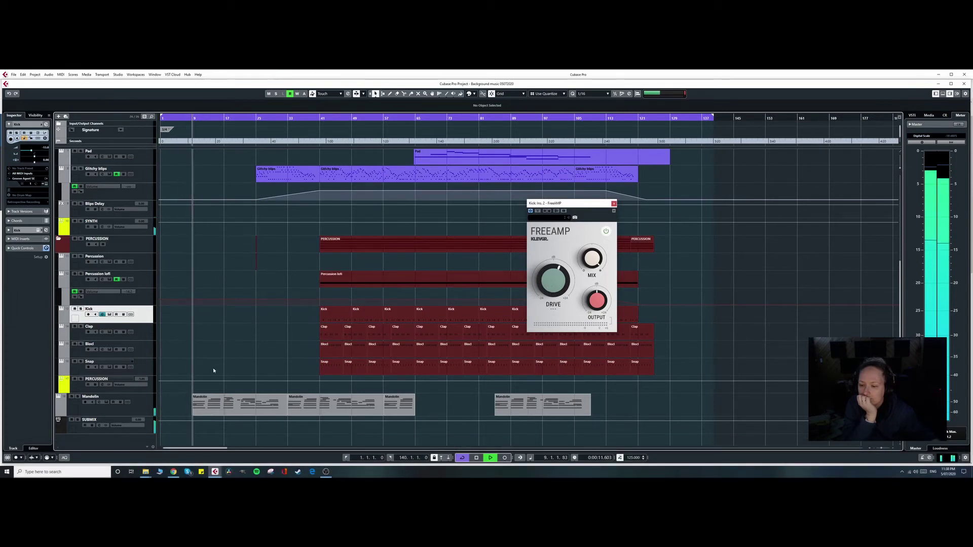
# Step: Review the Mandolin channel's MonoDelay and EQ settings during playback, closing both windows
pyautogui.click(100, 402)
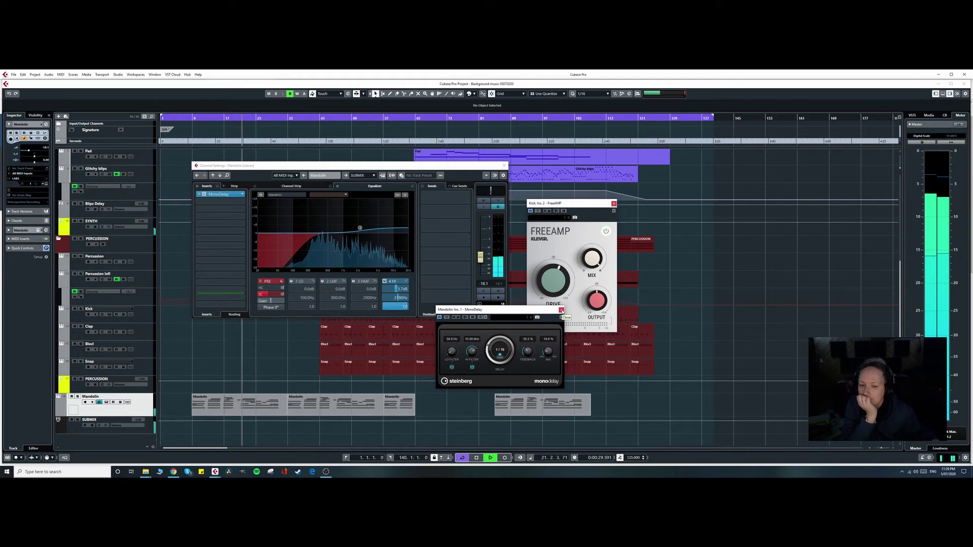
pyautogui.moveTo(476, 354); pyautogui.dragTo(477, 361)
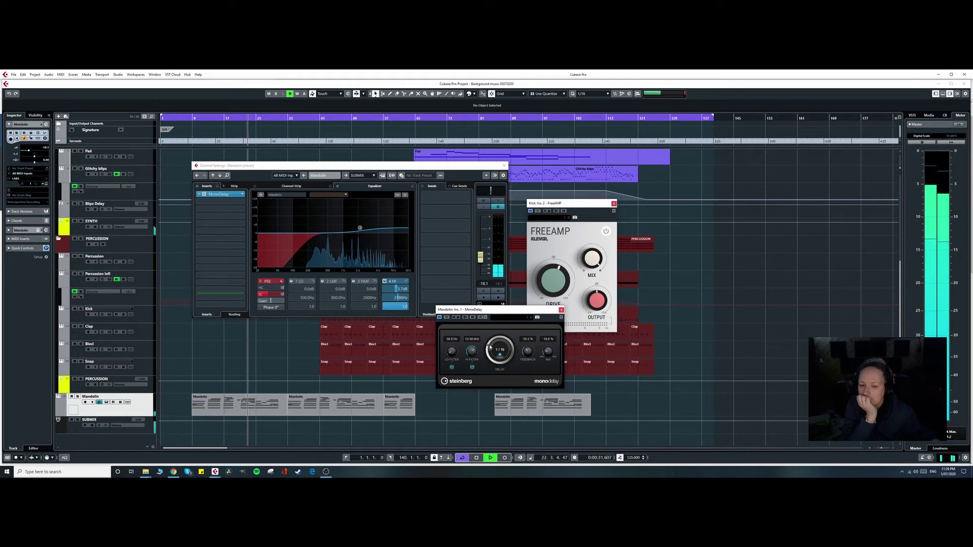
pyautogui.click(560, 311)
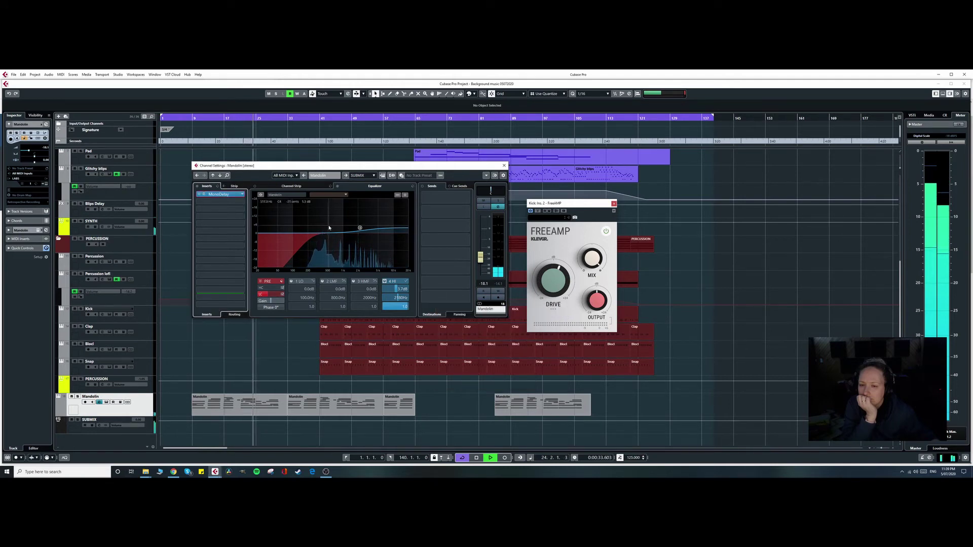
pyautogui.moveTo(331, 168); pyautogui.dragTo(324, 175)
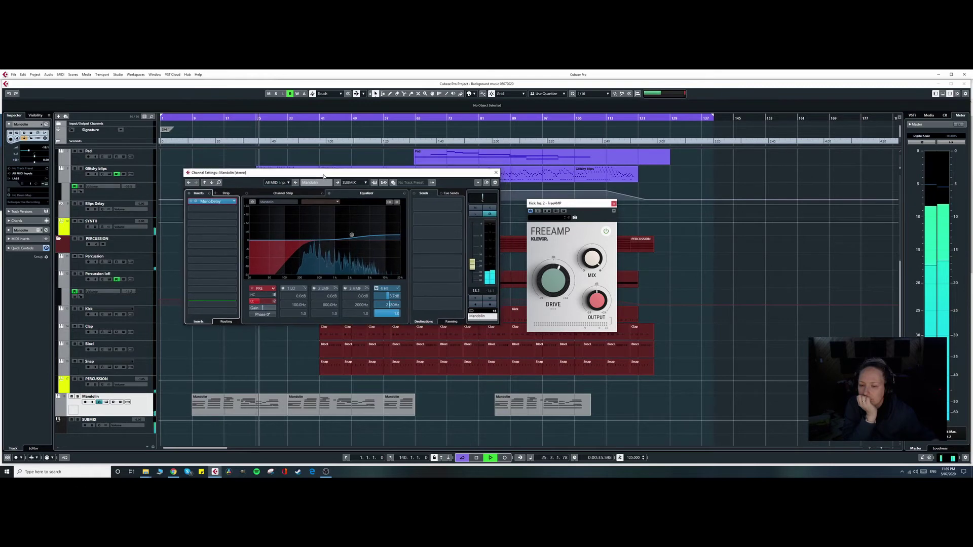
pyautogui.click(495, 172)
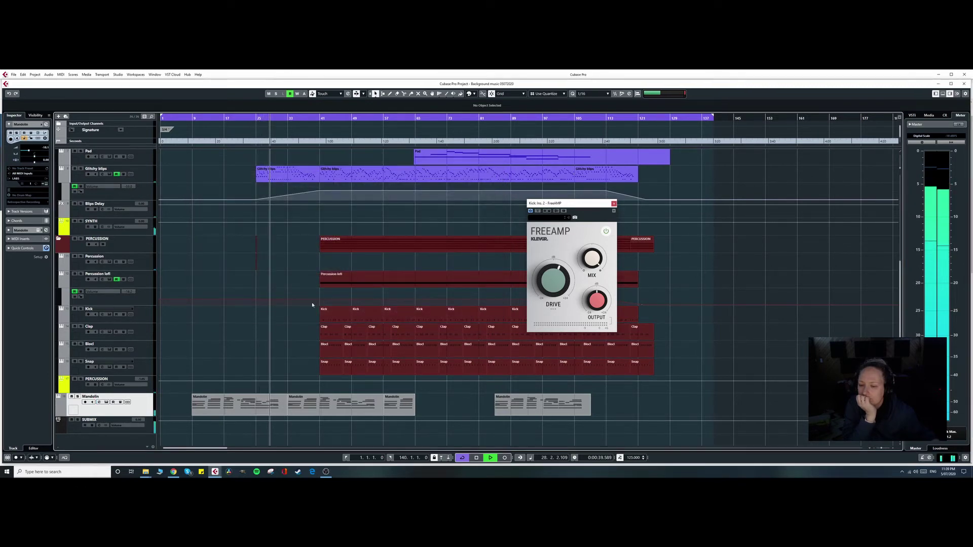
# Step: Open the Retrologue 2 instrument on the Glitchy blips track and examine its effects settings
pyautogui.scroll(3, 312, 303)
pyautogui.scroll(1, 312, 304)
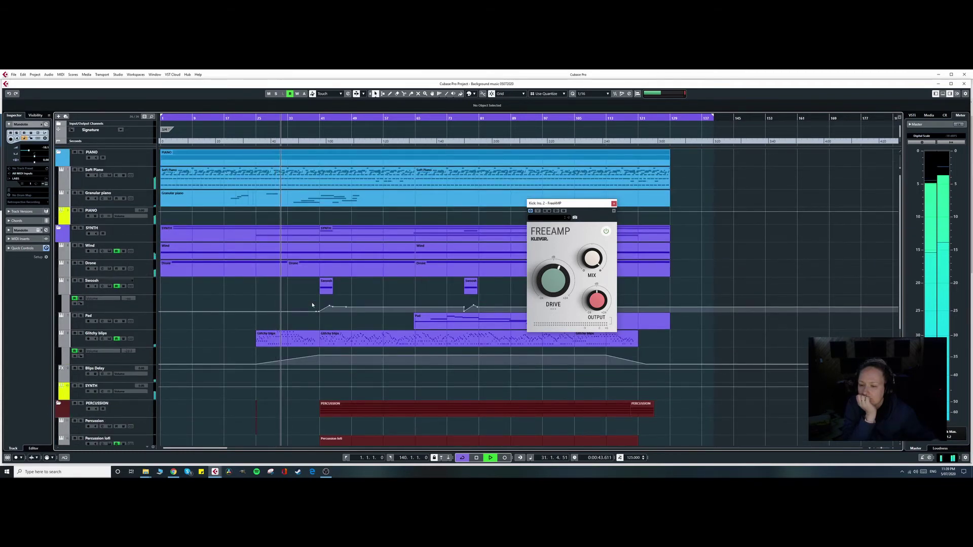
pyautogui.scroll(-1, 312, 302)
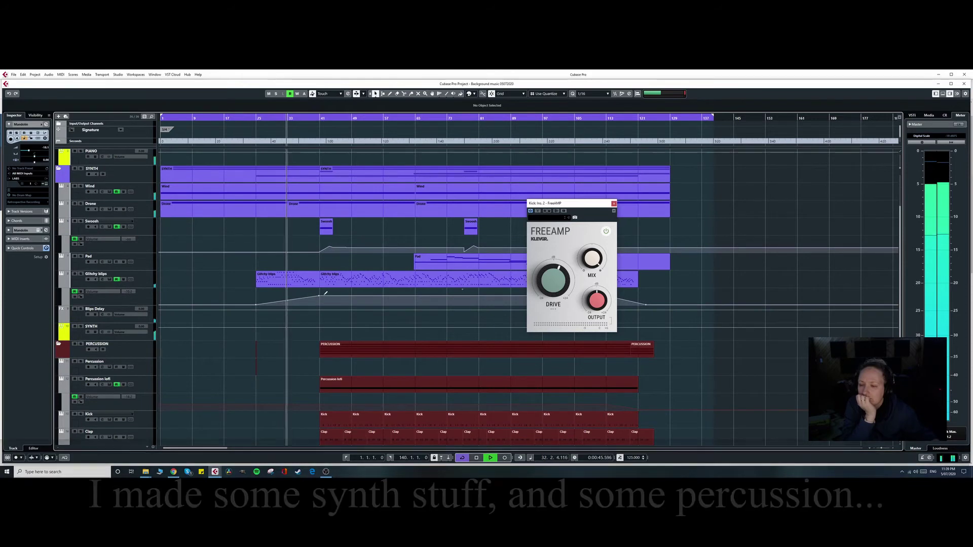
pyautogui.click(111, 280)
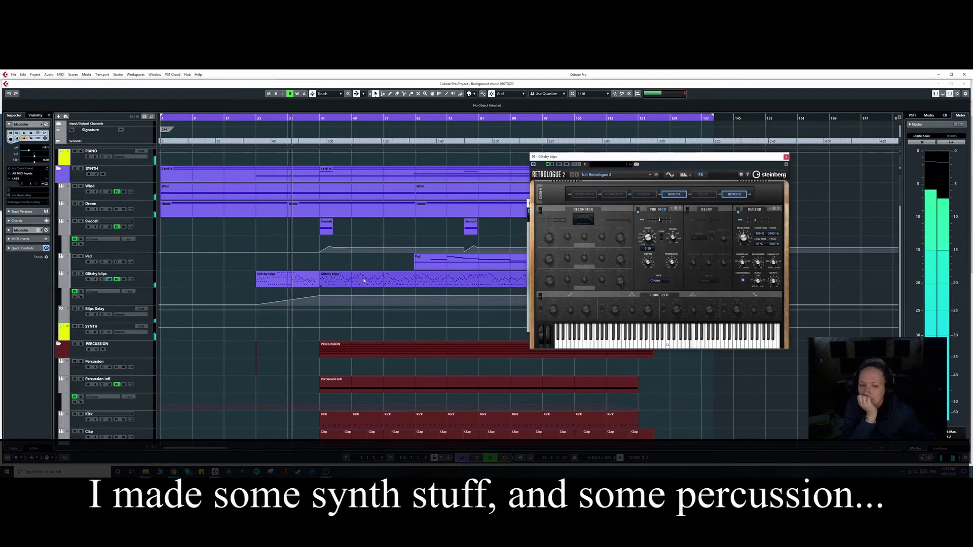
pyautogui.moveTo(687, 160); pyautogui.dragTo(563, 171)
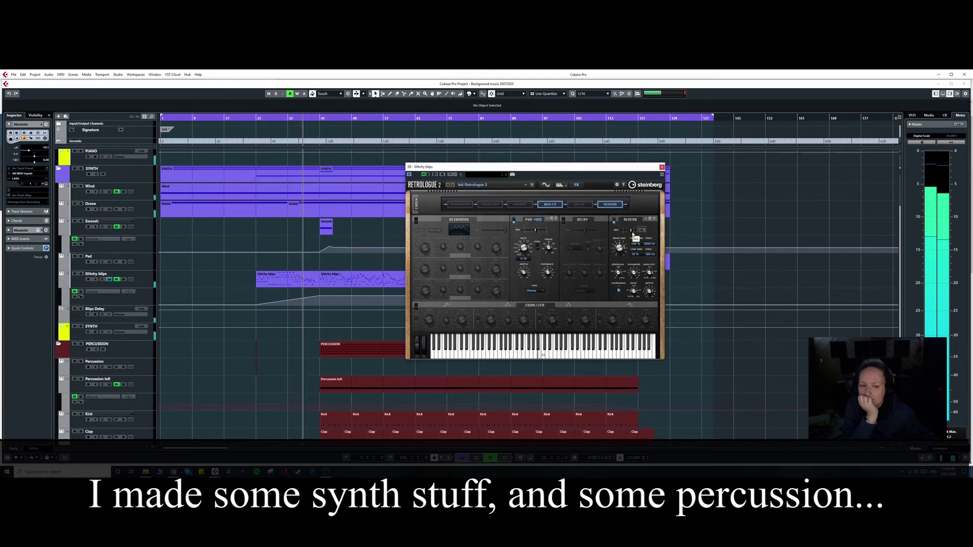
pyautogui.moveTo(632, 233)
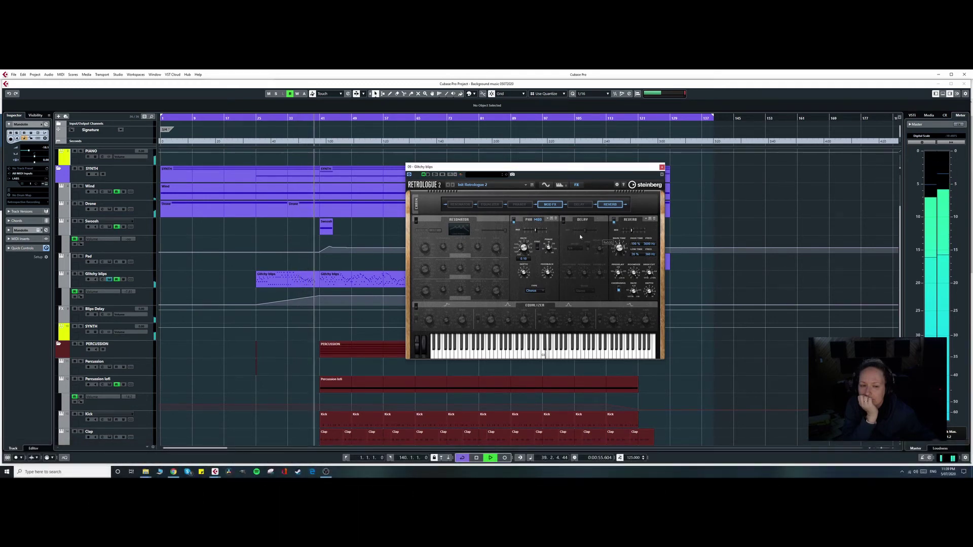
# Step: Examine Retrologue 2's oscillator, filter and amplifier settings for the Glitchy blips track, and close the instrument
pyautogui.click(545, 185)
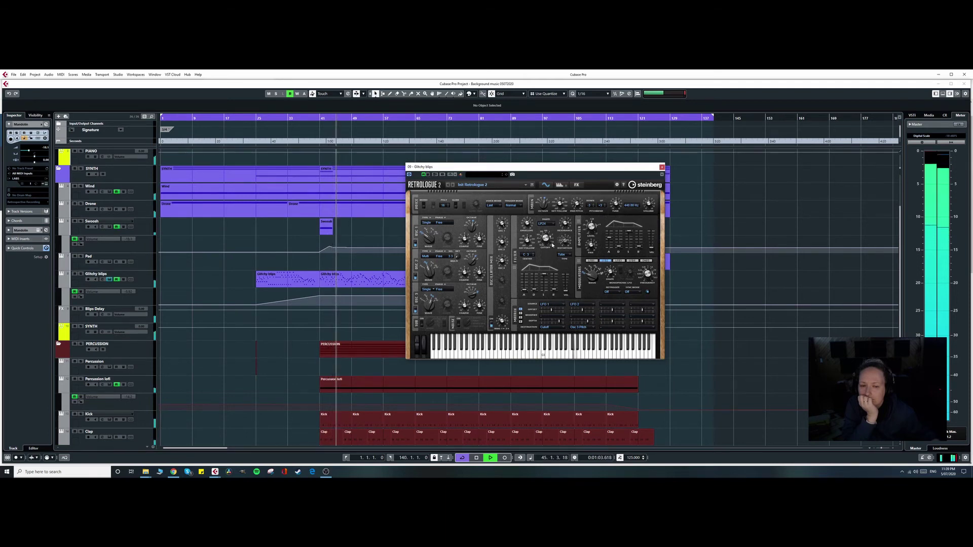
pyautogui.click(662, 167)
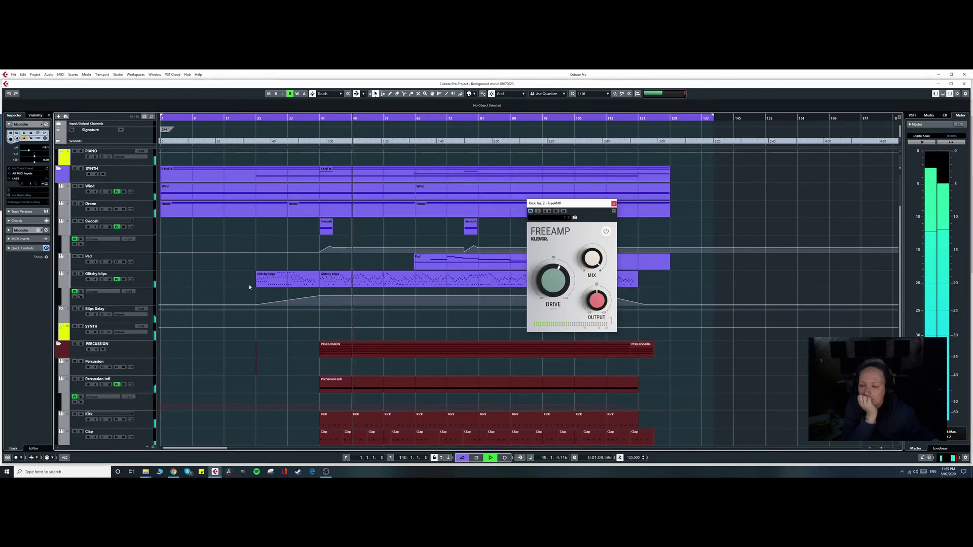
# Step: Review the Kick channel's inserts, EQ and send in its channel settings, and close them
pyautogui.scroll(-3, 243, 304)
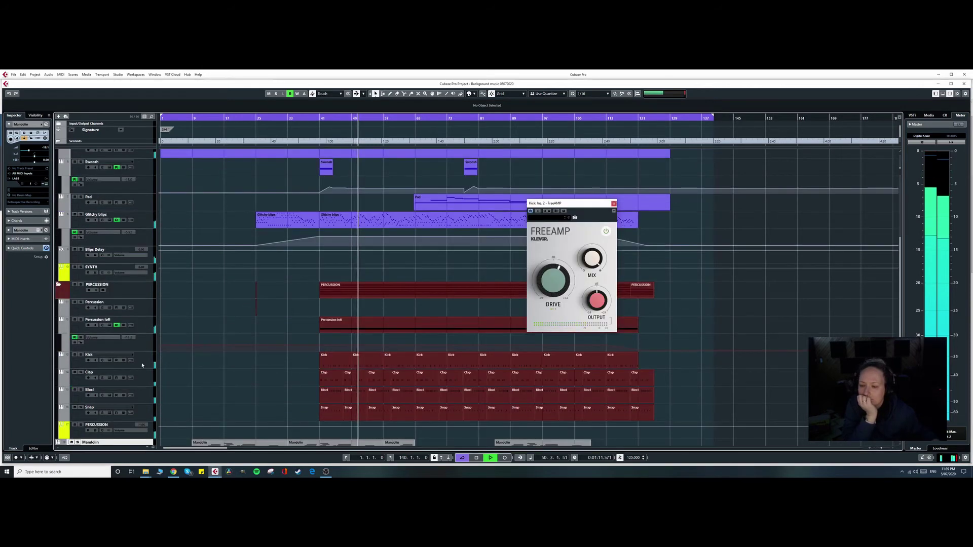
pyautogui.click(102, 360)
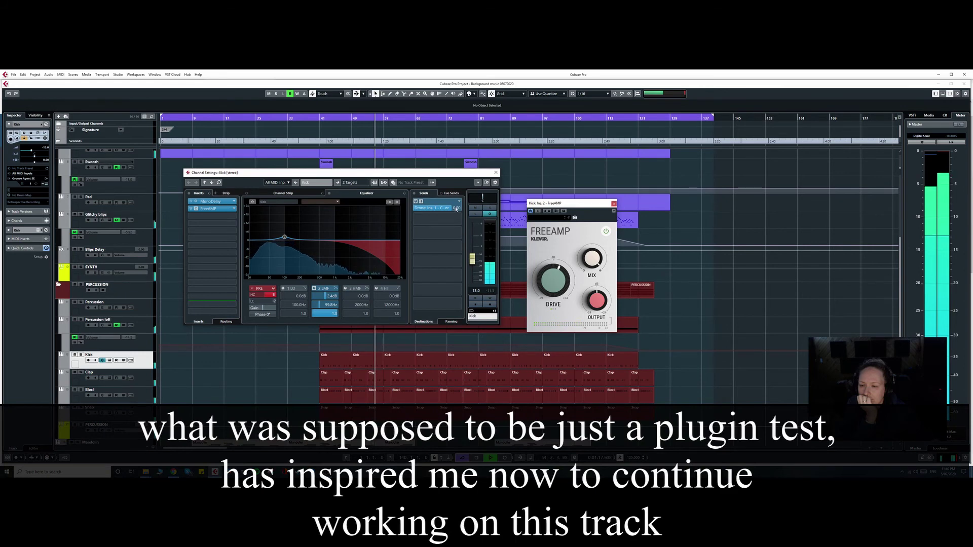
pyautogui.click(496, 173)
# Step: Insert the H-Delay Stereo plug-in in the first insert slot of the Clap channel and move its window over the channel settings
pyautogui.scroll(-2, 302, 378)
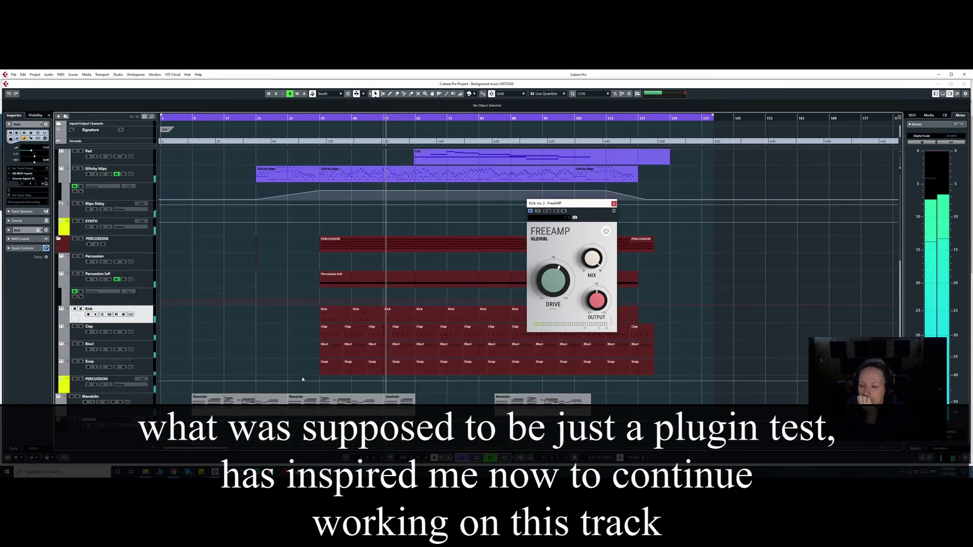
pyautogui.click(142, 335)
pyautogui.click(102, 332)
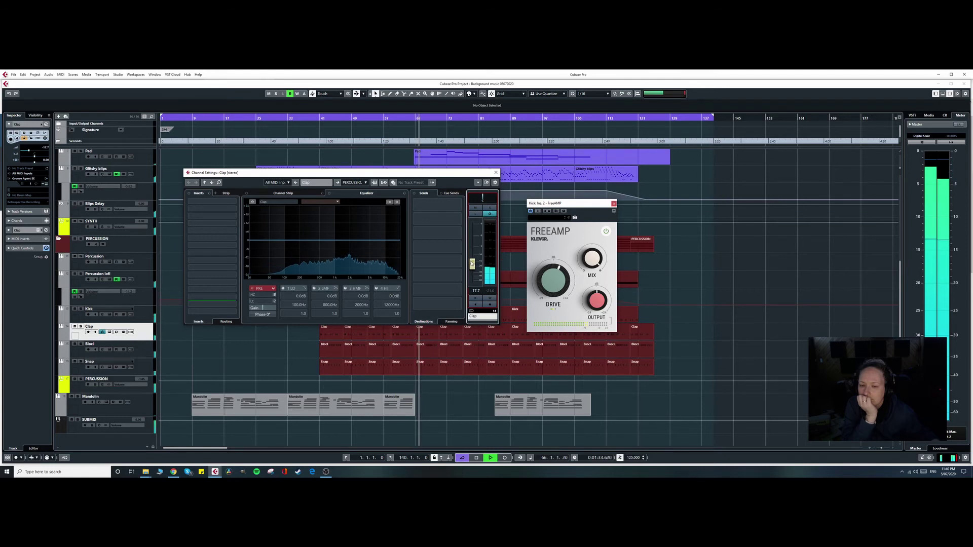
pyautogui.click(220, 202)
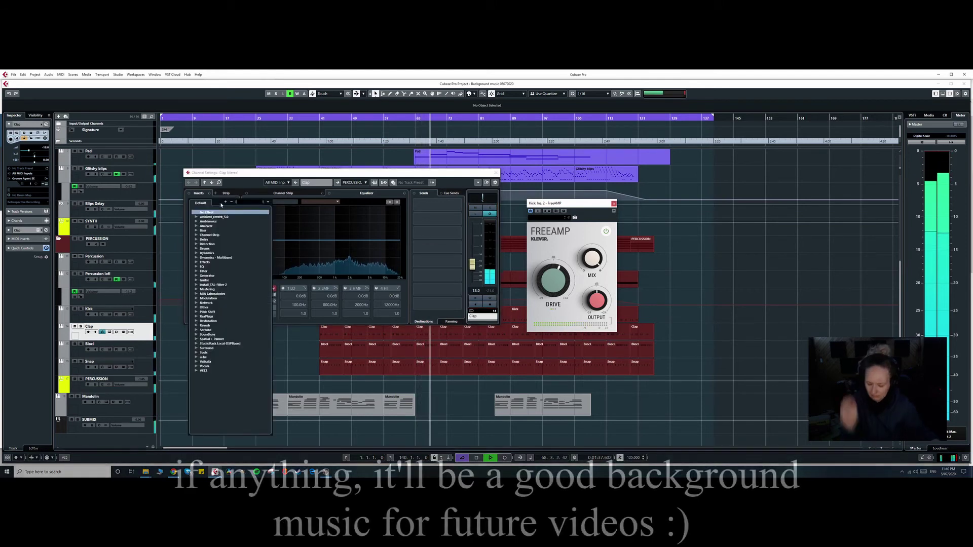
pyautogui.write('delay')
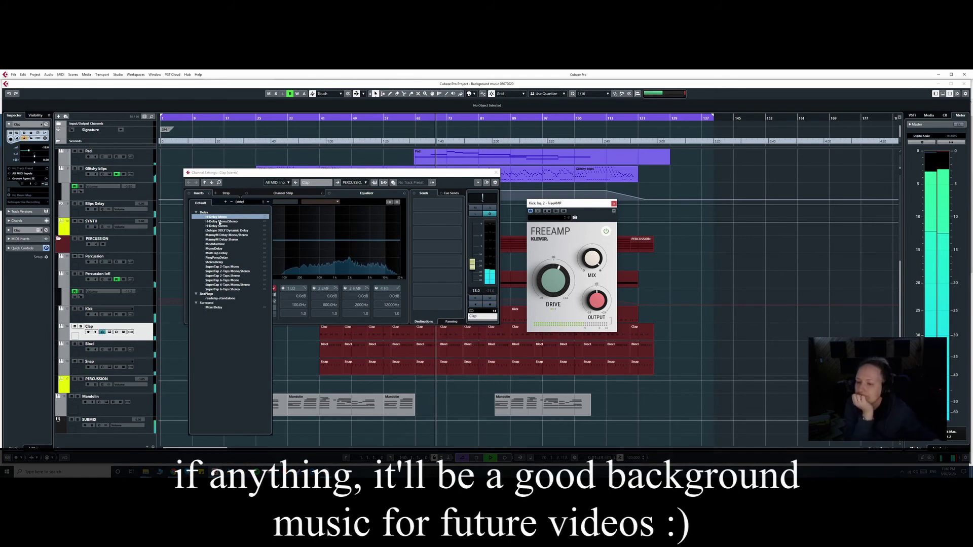
pyautogui.click(216, 226)
pyautogui.moveTo(480, 230); pyautogui.dragTo(387, 262)
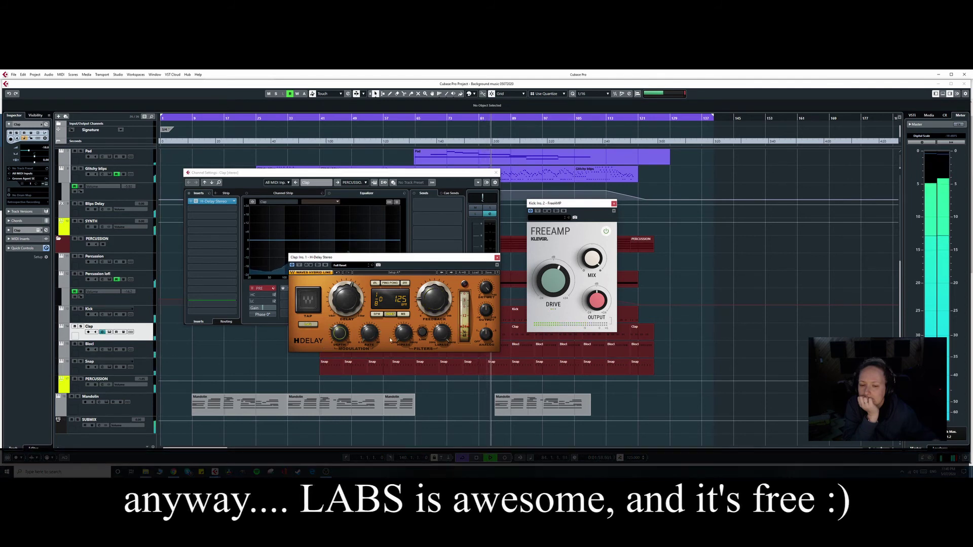
# Step: Toggle the LoFi option of the Clap channel's H-Delay, and close the plug-in and channel settings windows
pyautogui.click(307, 326)
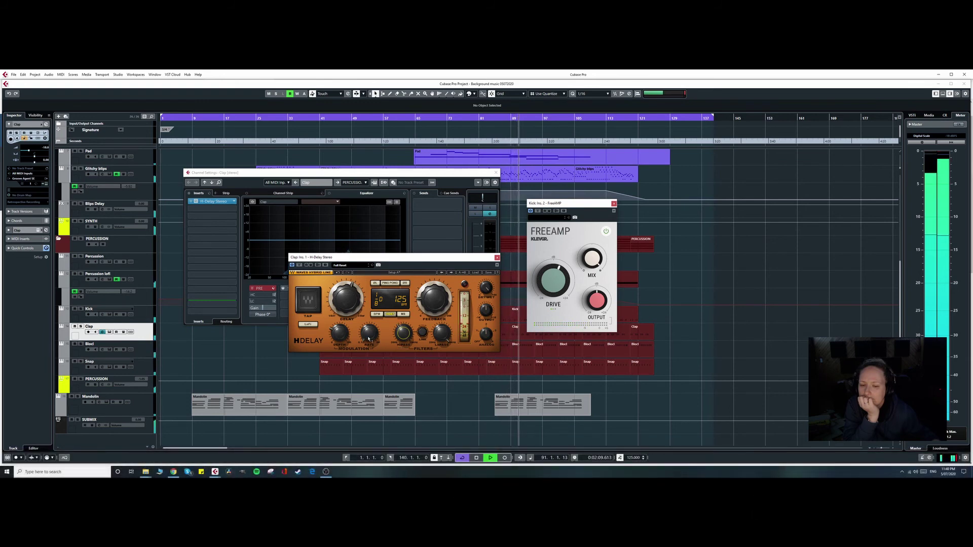
pyautogui.moveTo(376, 338)
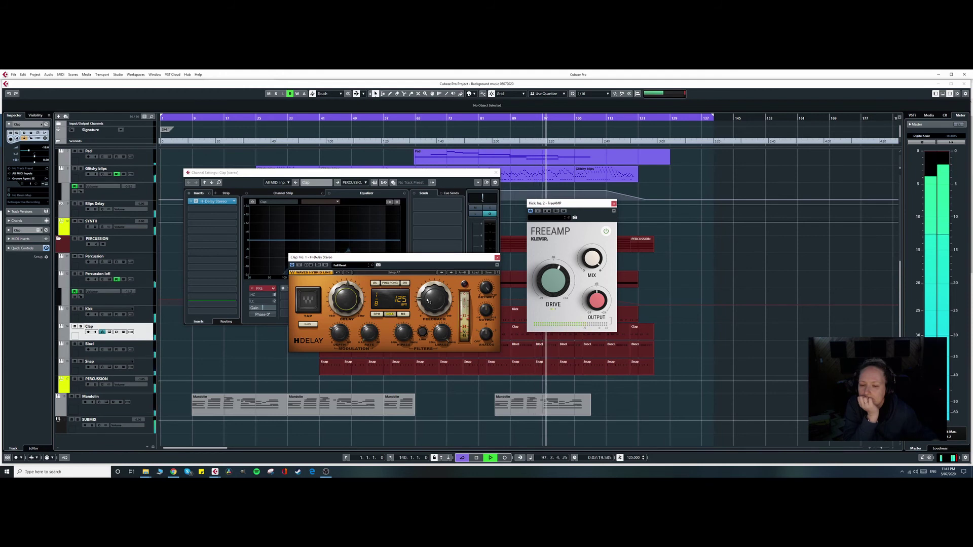
pyautogui.moveTo(427, 300)
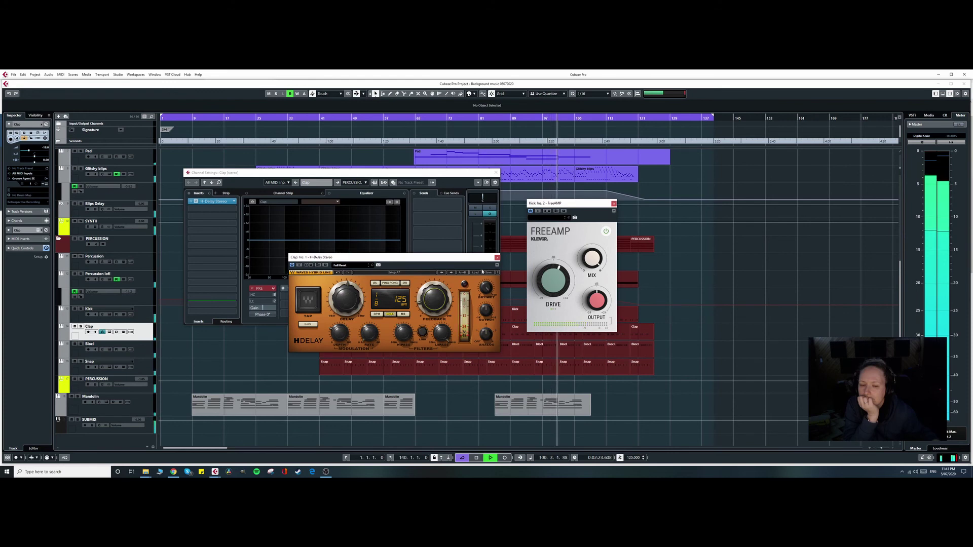
pyautogui.click(496, 257)
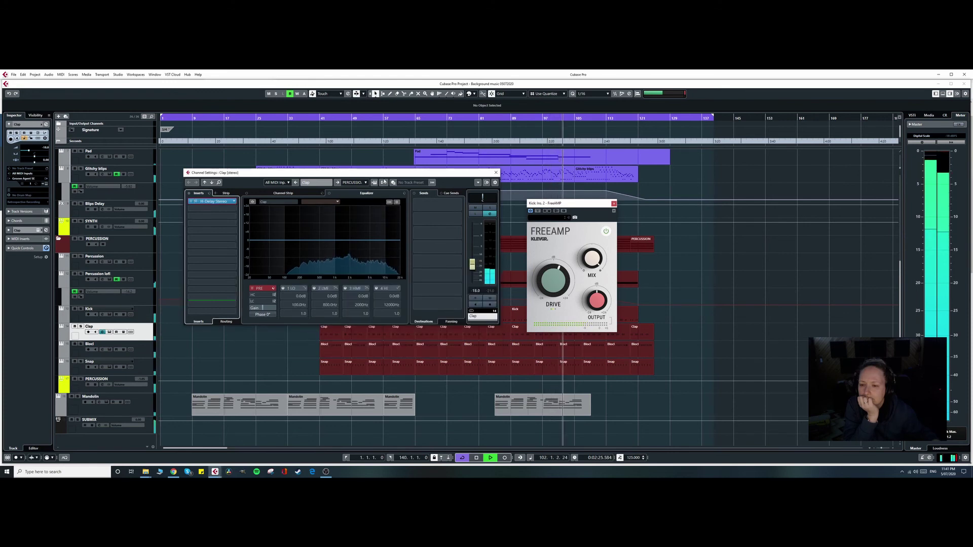
pyautogui.click(495, 174)
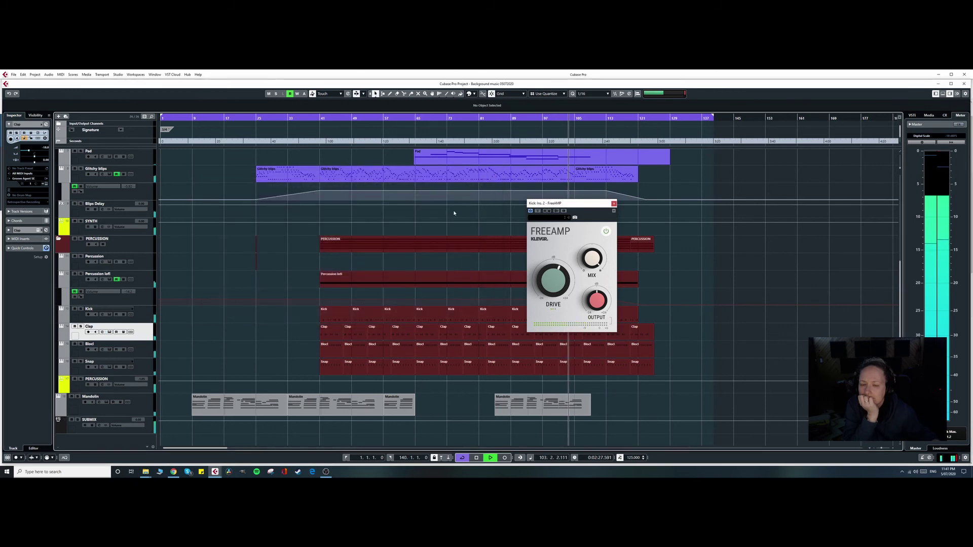
# Step: Move the Kick's FreeAMP window clear of the clips, into the empty area past the end of the arrangement
pyautogui.moveTo(572, 205); pyautogui.dragTo(719, 227)
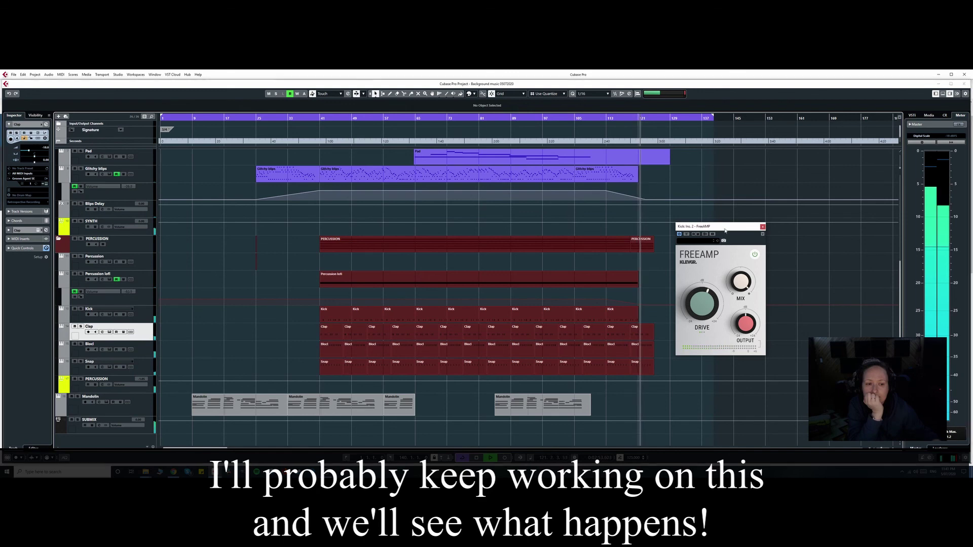
pyautogui.moveTo(723, 242); pyautogui.dragTo(759, 232)
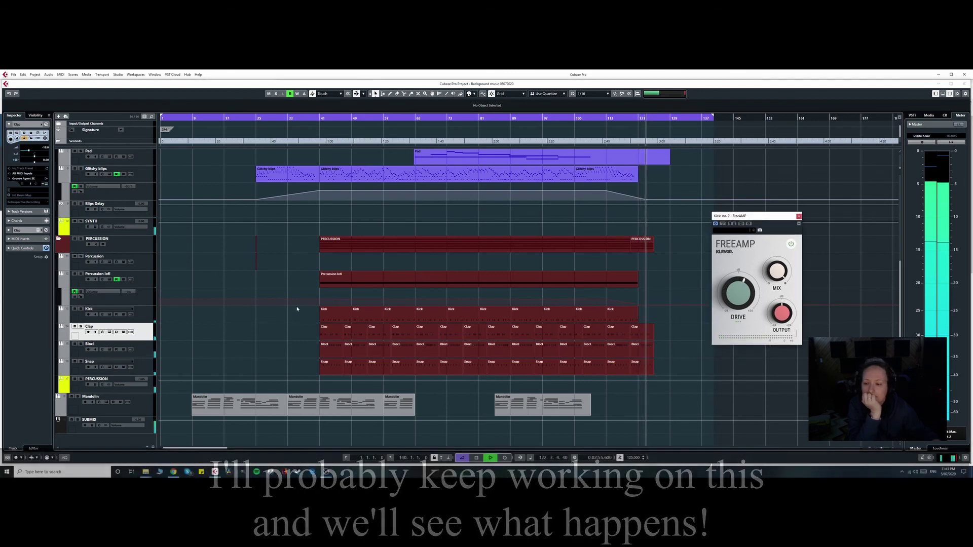